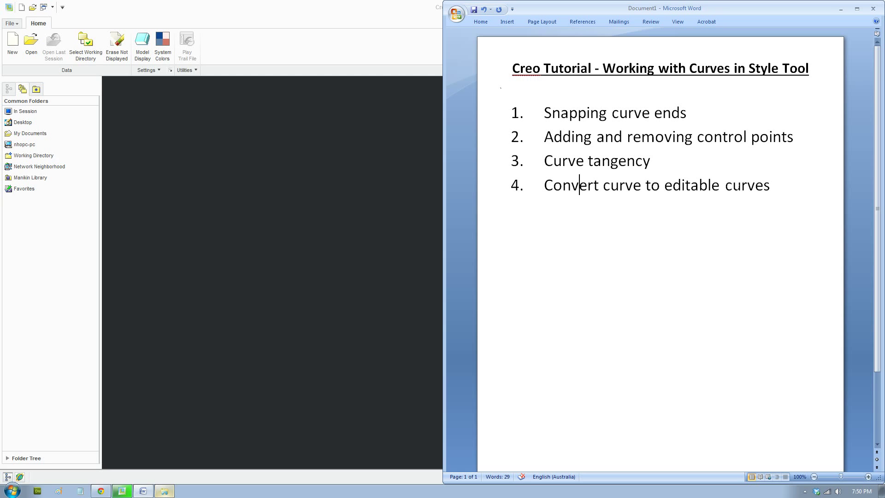
Switch to Creo Parametric and open curves_tutorial.prt from the recent files.
click(28, 75)
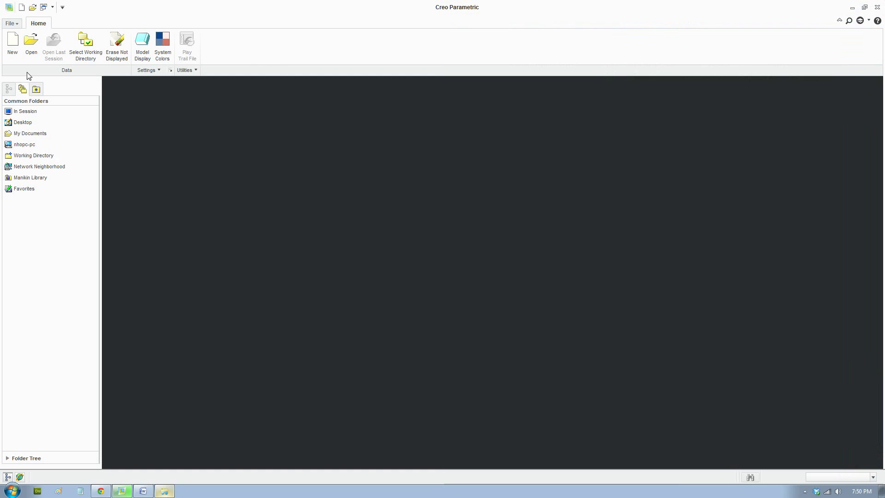
click(10, 23)
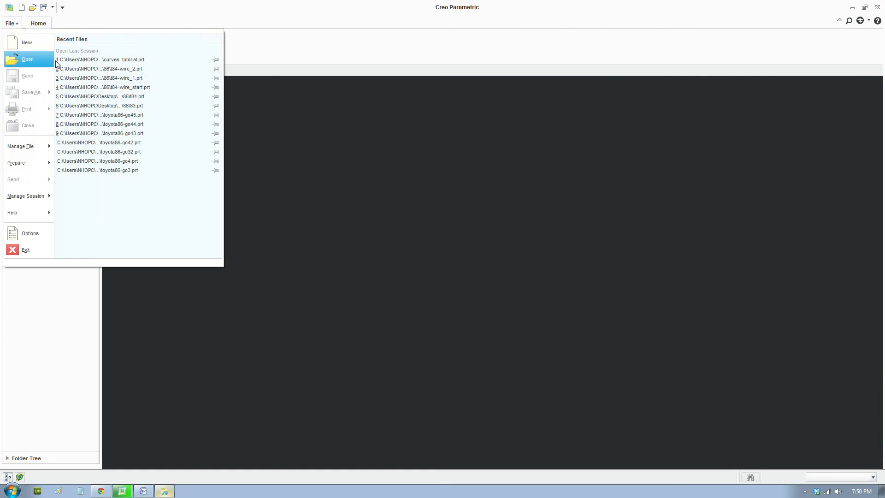
click(113, 60)
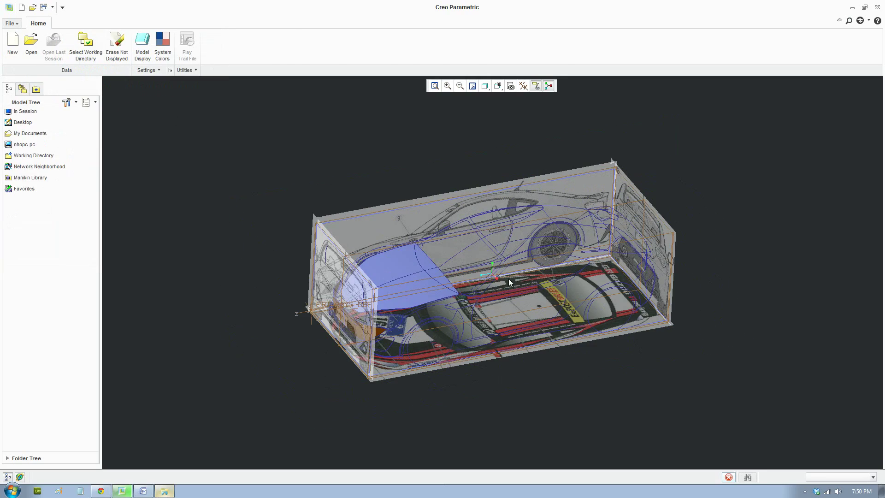
Open the Style 1 feature of the car model for redefinition.
middle_drag(509, 279, 705, 314)
scroll(599, 319, down, 3)
middle_drag(585, 320, 542, 331)
scroll(537, 343, up, 2)
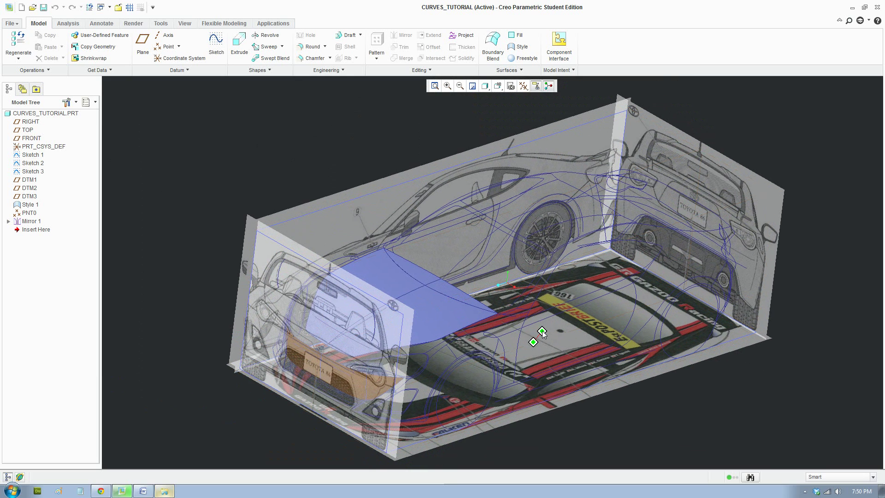
click(30, 205)
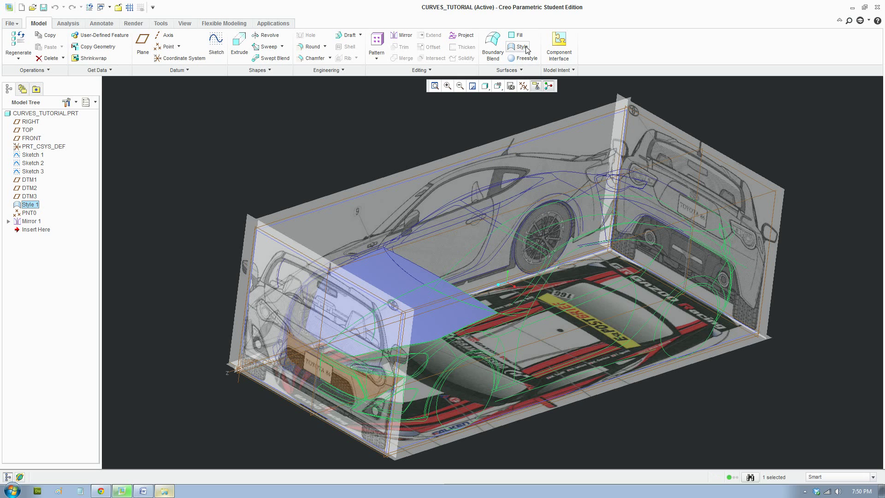
double_click(31, 204)
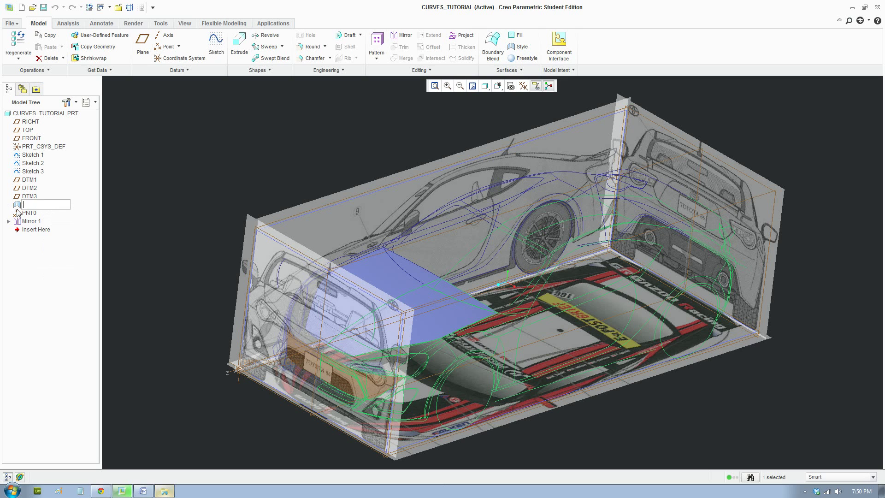
right_click(19, 207)
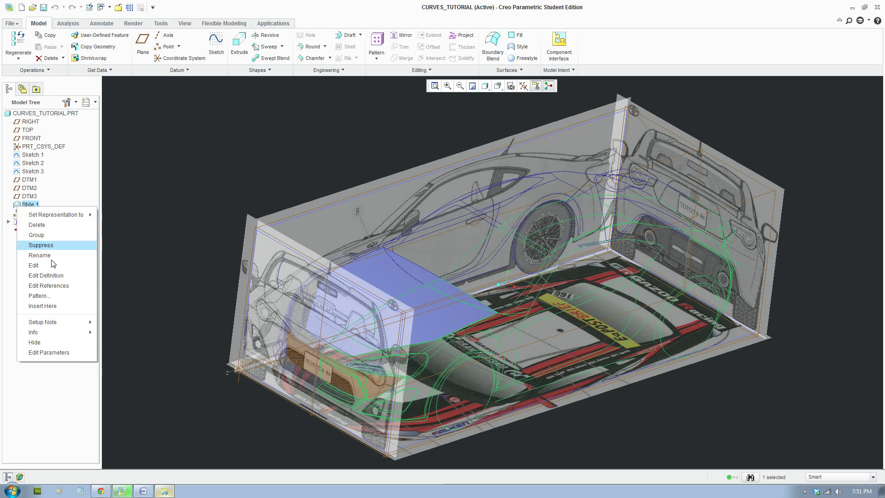
click(56, 277)
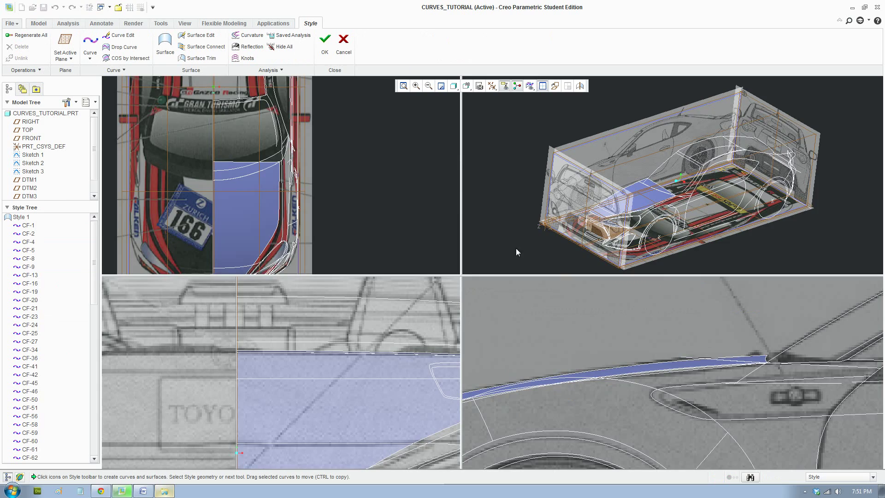
Switch to a single-view layout and delete both overlapping hood surfaces together with their dependent children.
click(543, 87)
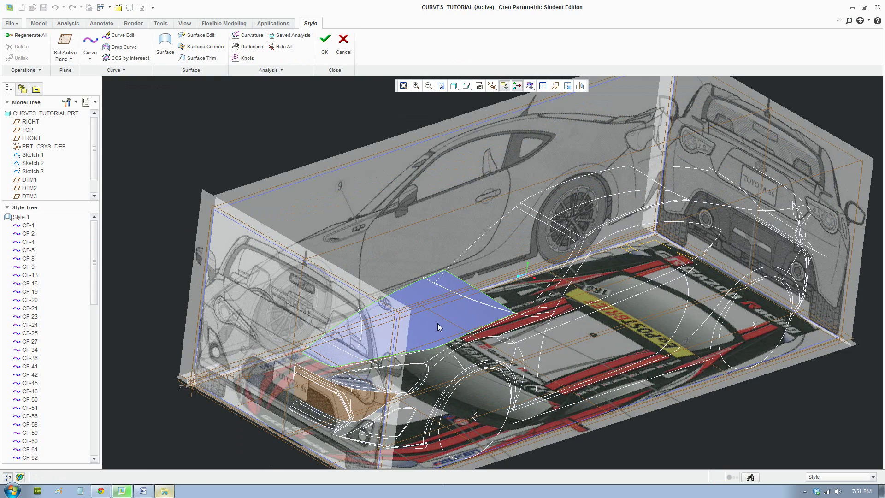
shift+middle_drag(443, 312, 457, 268)
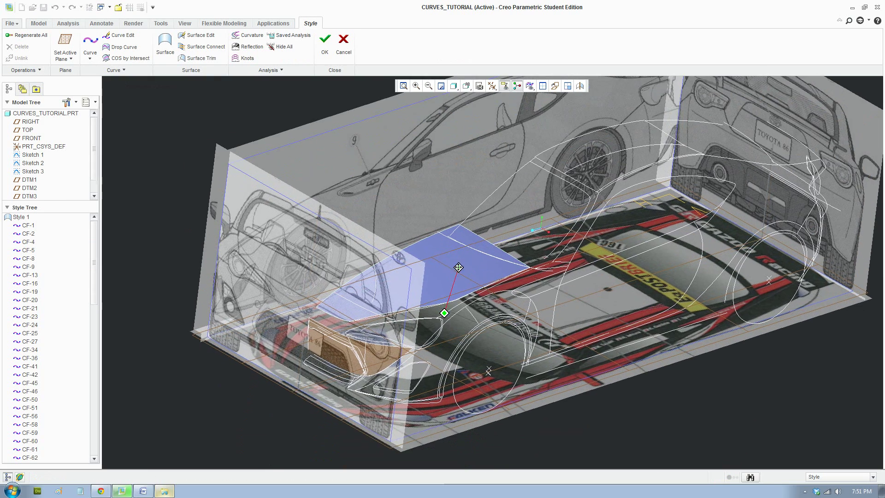
scroll(456, 267, down, 2)
click(413, 234)
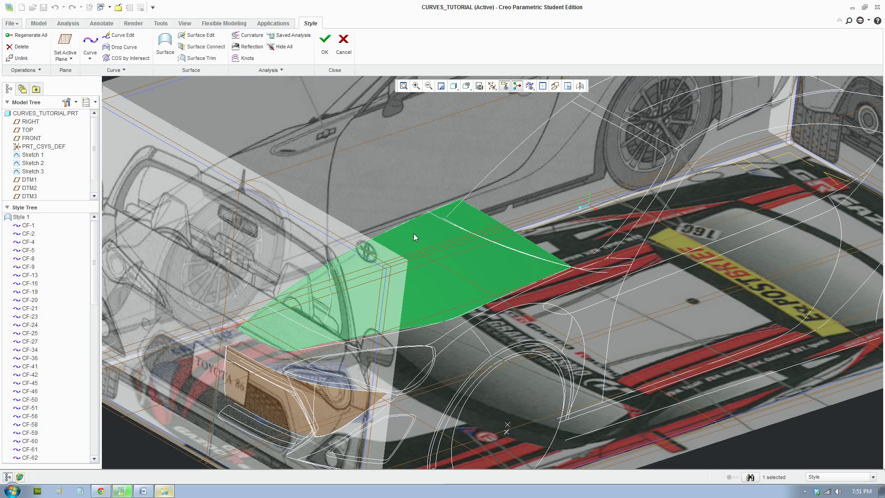
key(Delete)
key(Return)
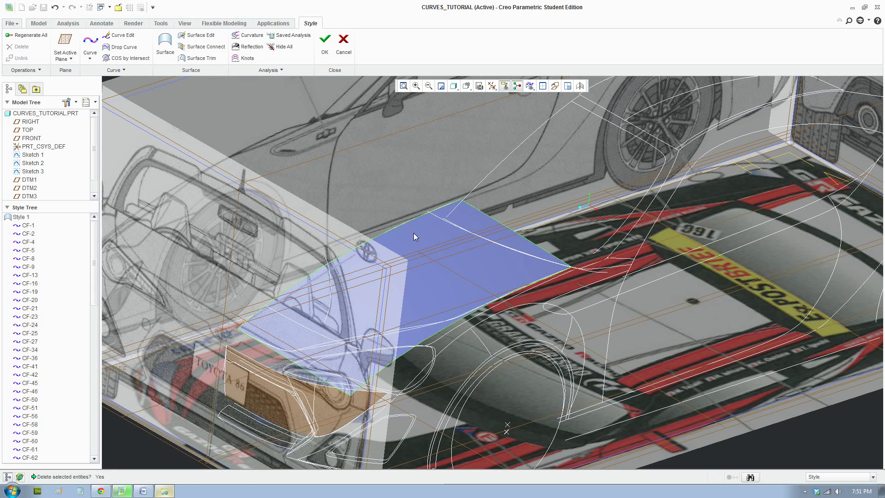
click(414, 234)
key(Delete)
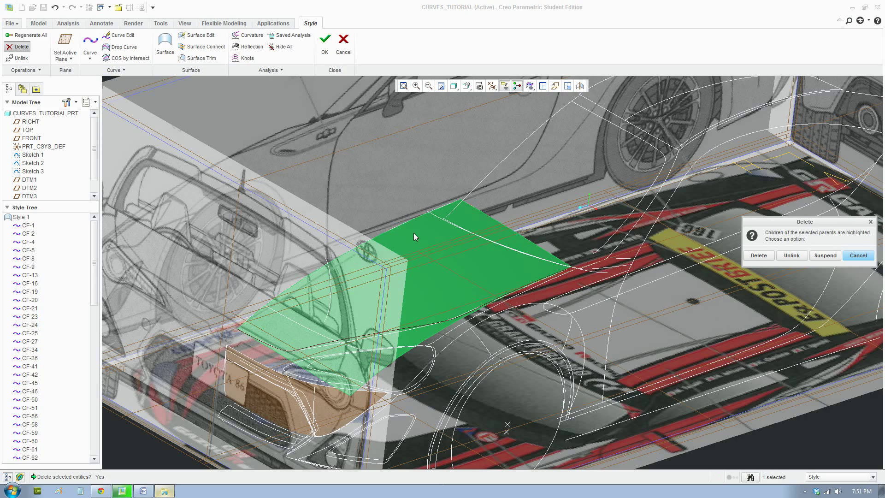
click(759, 255)
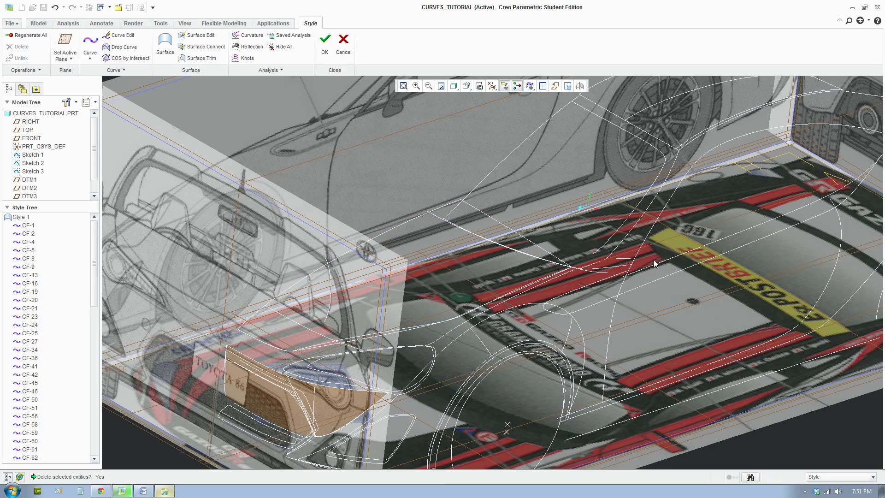
Select the curve across the hood's rear edge and turn on Visual Mirror about datum plane DTM1.
scroll(500, 235, down, 2)
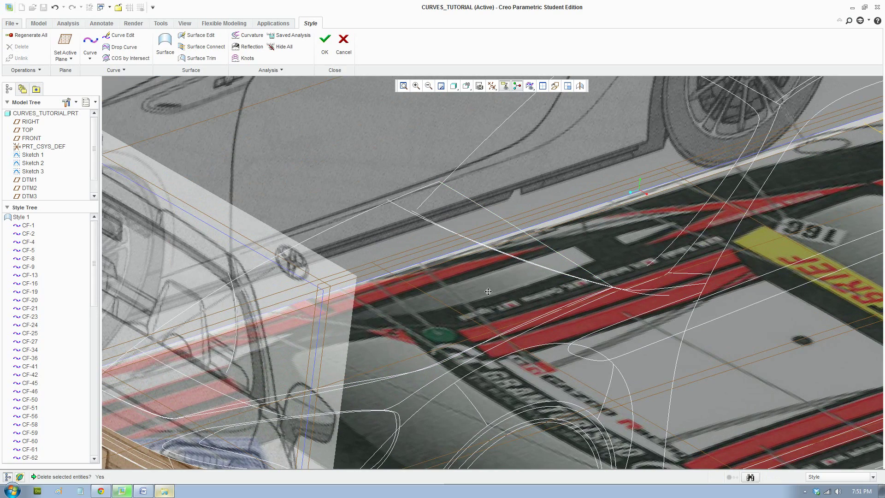
scroll(553, 299, down, 1)
middle_drag(553, 299, 430, 283)
click(459, 209)
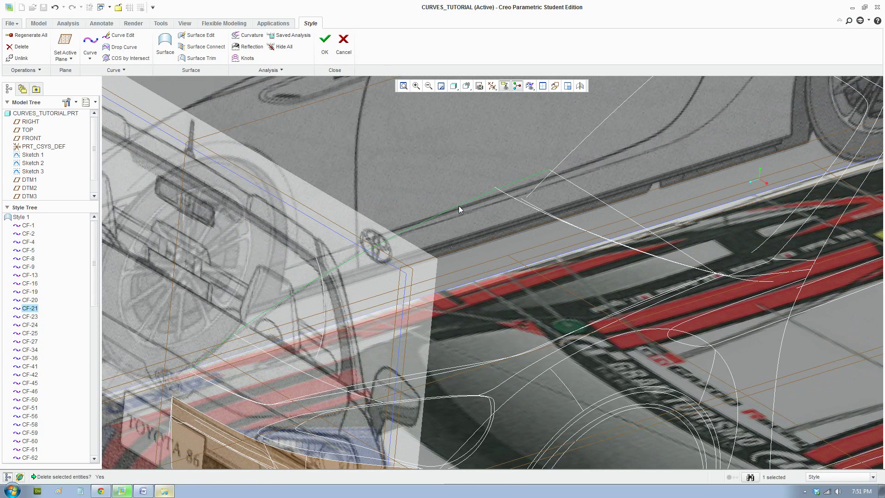
click(601, 197)
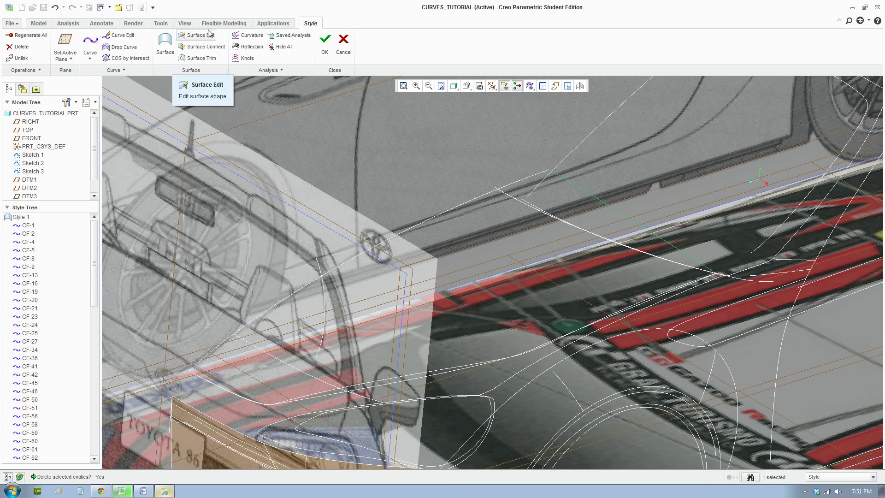
click(185, 23)
click(266, 70)
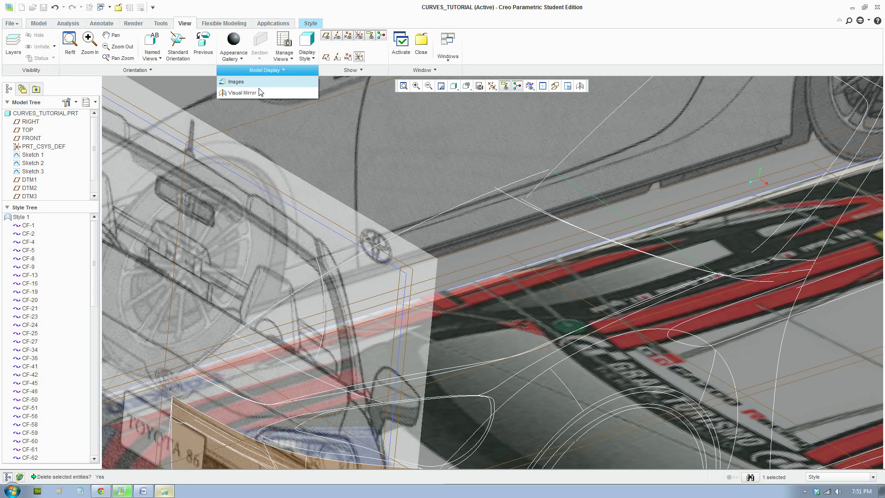
click(254, 92)
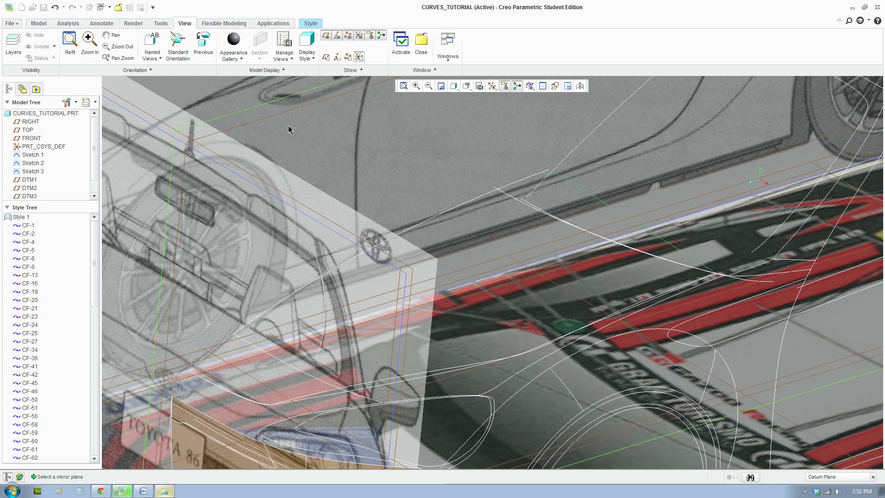
click(324, 109)
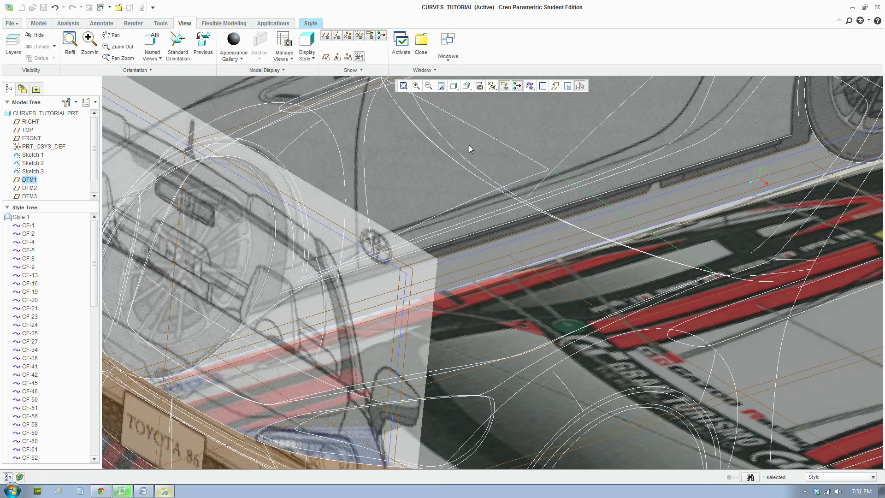
Examine the selected rear hood curve in the four-view layout and the single view, and check the tutorial outline in Word.
mouse_move(602, 215)
middle_down()
mouse_move(610, 201)
mouse_move(597, 207)
middle_up()
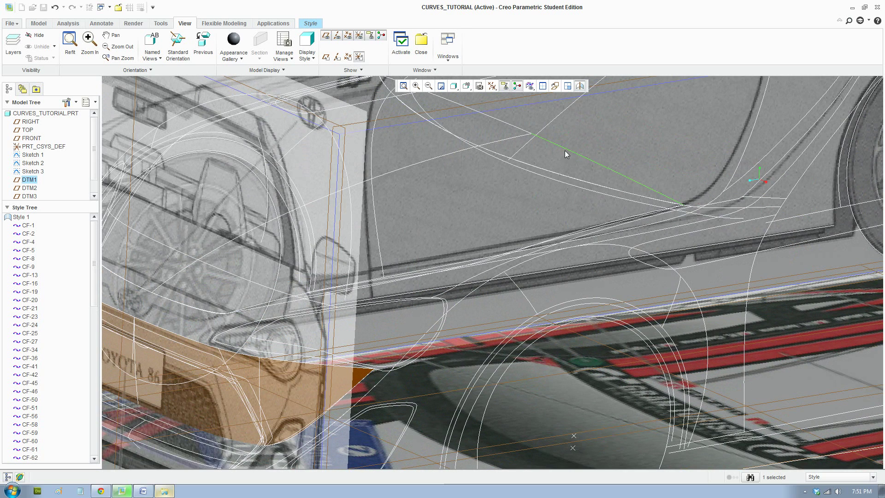
click(542, 88)
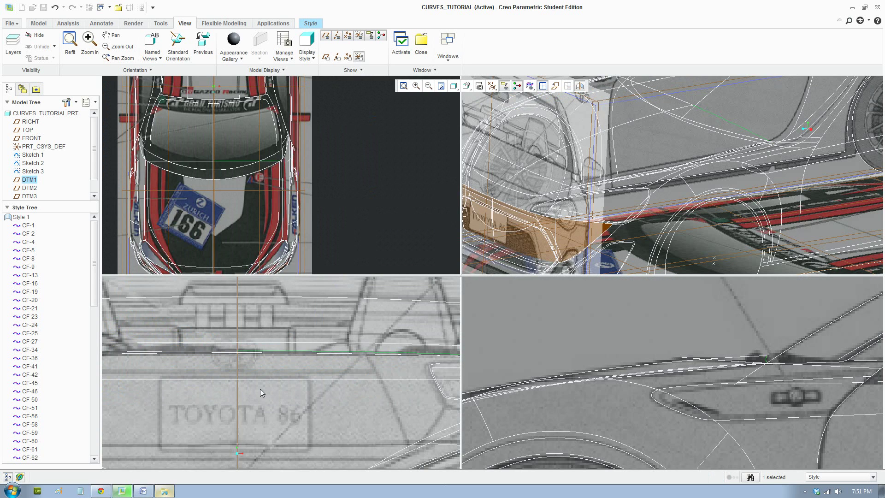
scroll(271, 381, down, 2)
scroll(270, 364, up, 2)
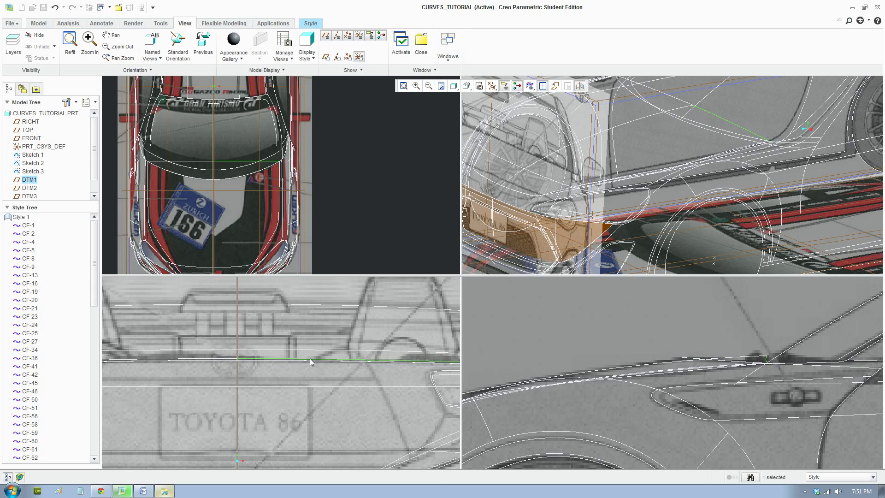
scroll(310, 358, up, 1)
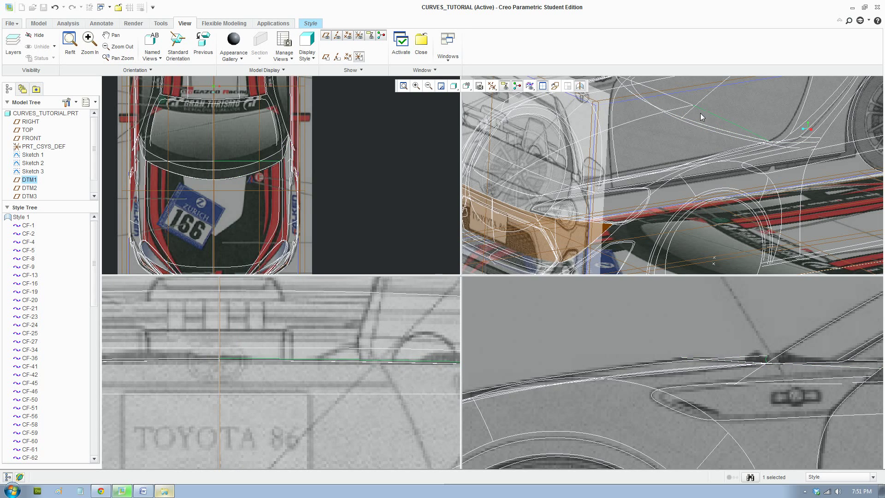
click(542, 86)
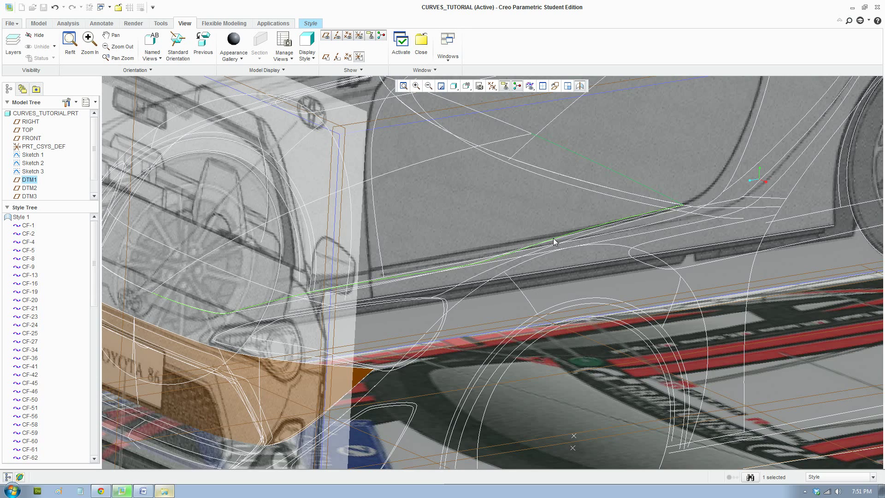
scroll(555, 237, up, 1)
shift+middle_drag(556, 198, 510, 275)
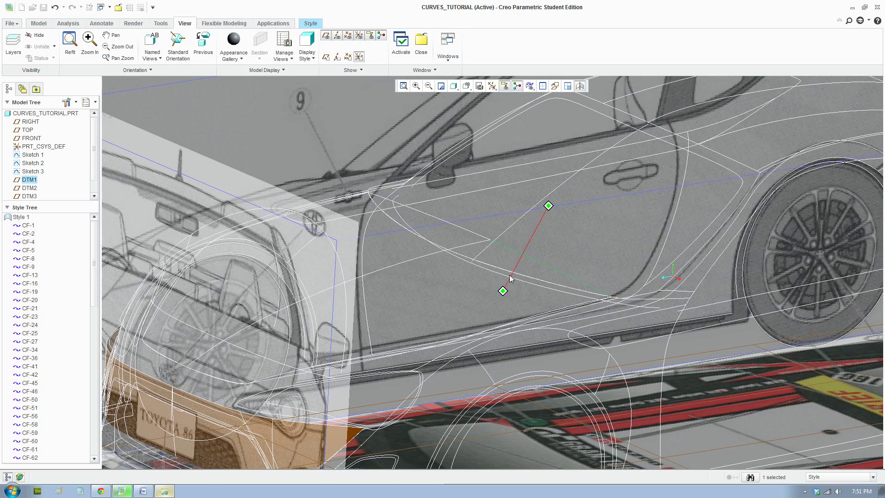
click(143, 491)
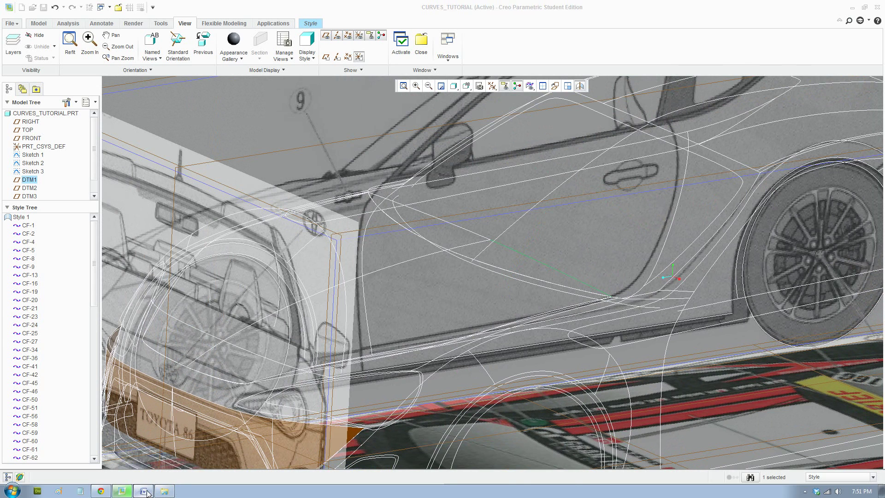
Switch back to Creo and delete the selected curve across the hood's rear edge.
click(416, 15)
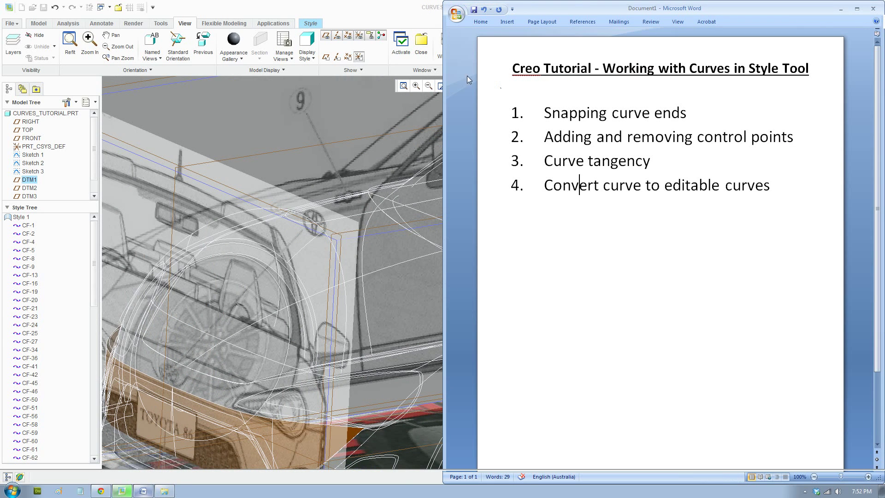
key(Delete)
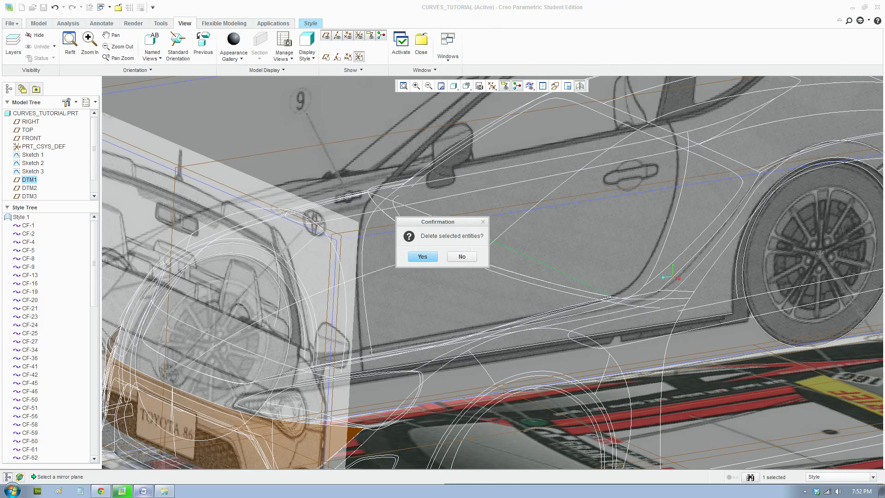
click(423, 256)
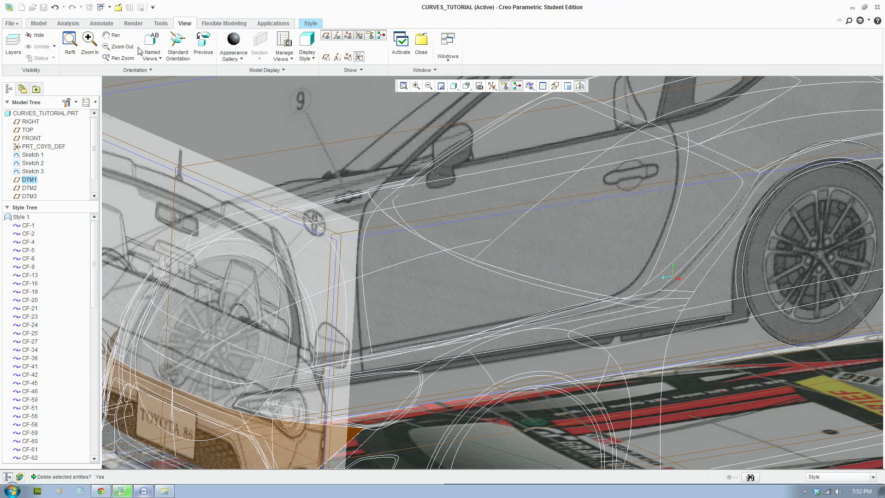
Start a free curve and snap its first point to the rear end of the hood's centre curve.
click(310, 23)
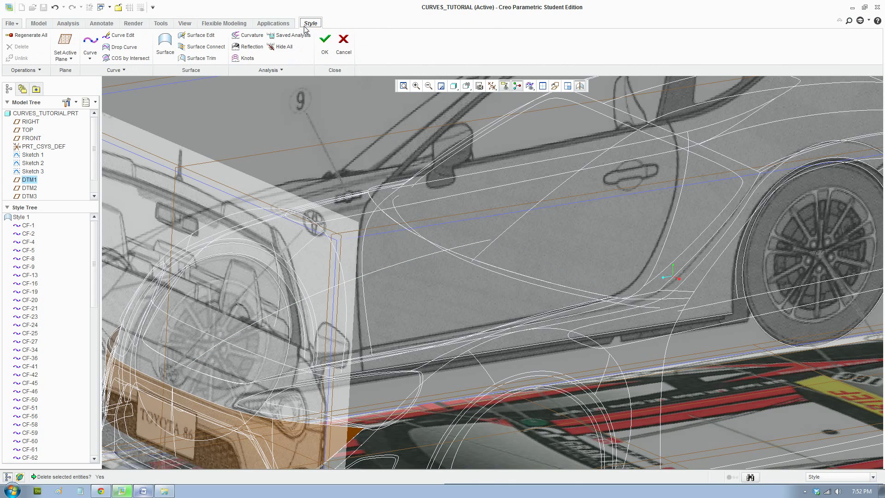
click(91, 43)
shift+middle_drag(613, 282, 548, 250)
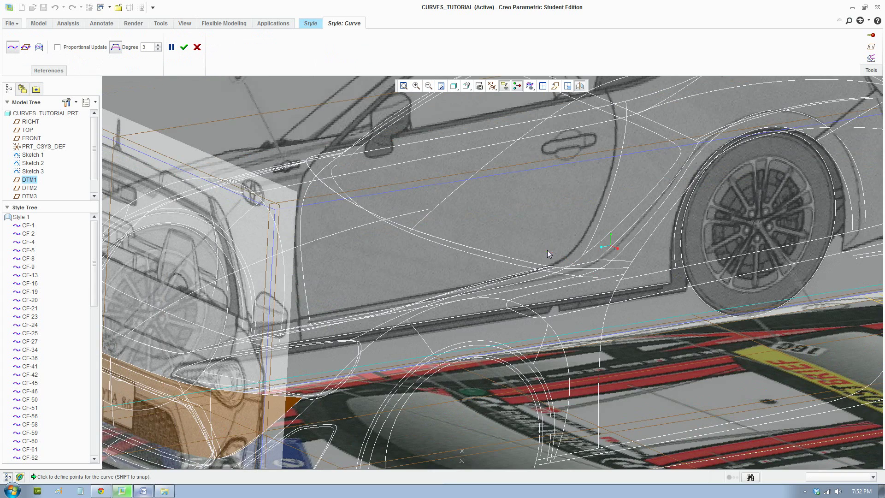
scroll(509, 245, down, 1)
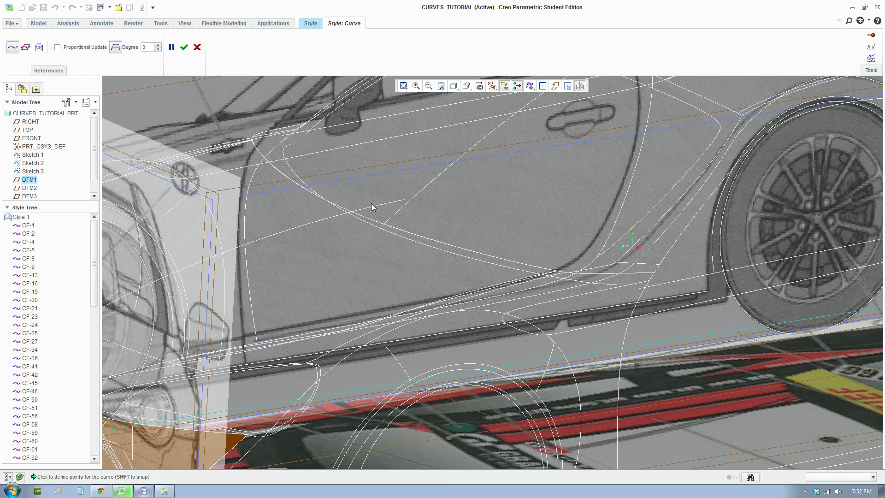
scroll(374, 209, up, 3)
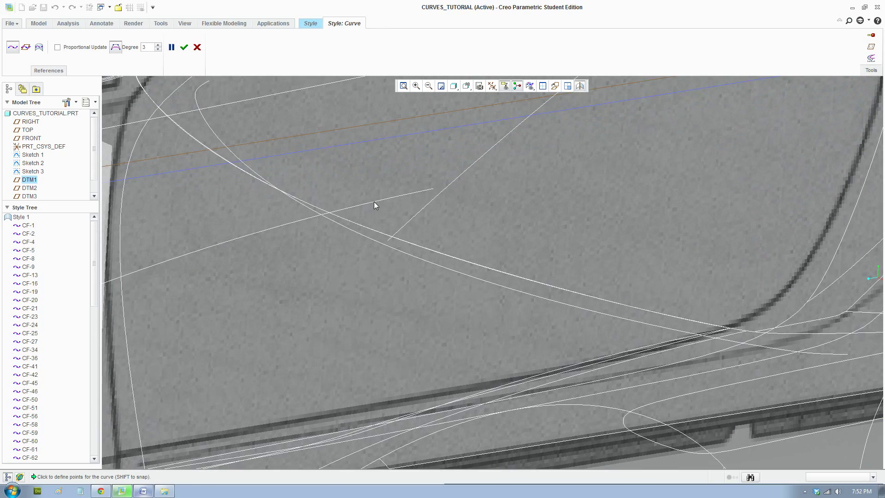
scroll(375, 205, down, 5)
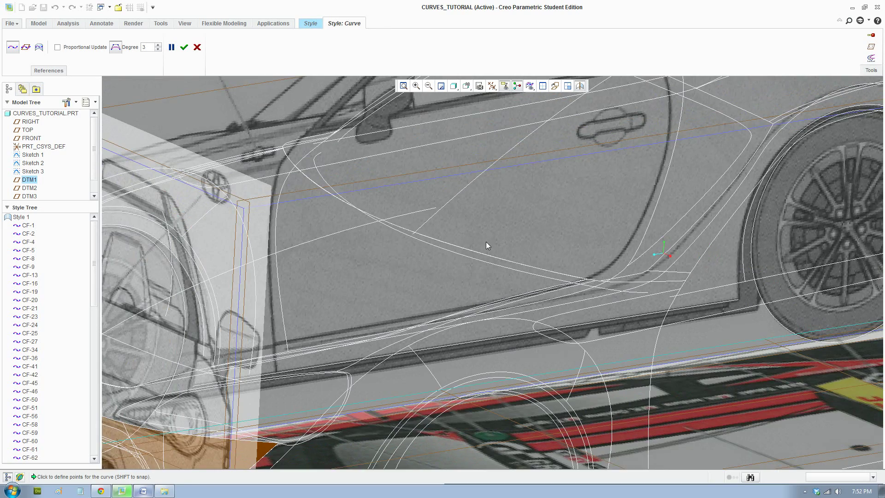
click(478, 247)
click(444, 257)
mouse_move(439, 260)
middle_down()
mouse_move(519, 294)
mouse_move(482, 321)
mouse_move(473, 349)
mouse_move(457, 271)
mouse_move(433, 250)
middle_up()
scroll(434, 250, up, 2)
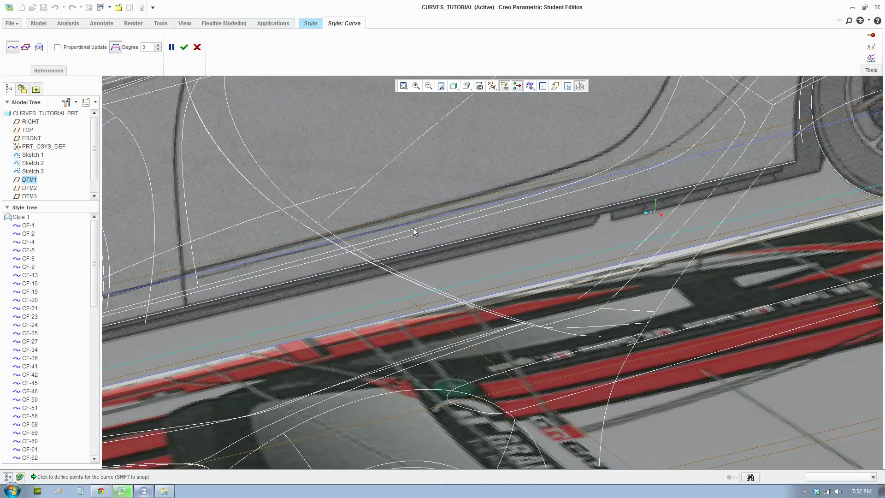
click(355, 188)
Snap the second point to the rear corner of the hood's side edge and complete the curve.
scroll(531, 347, up, 3)
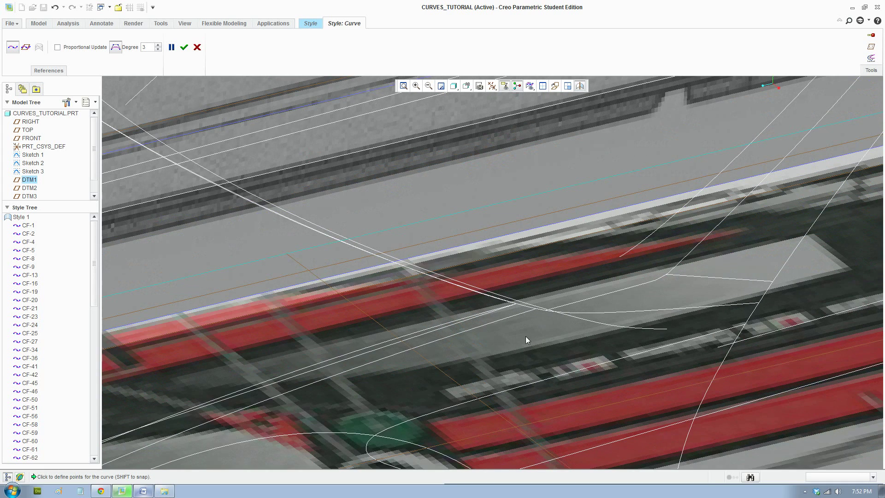
scroll(514, 305, up, 2)
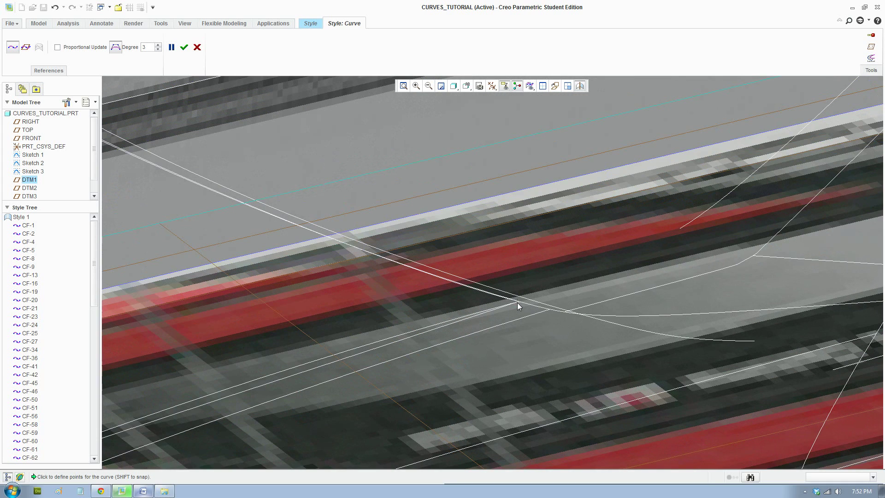
scroll(504, 317, down, 4)
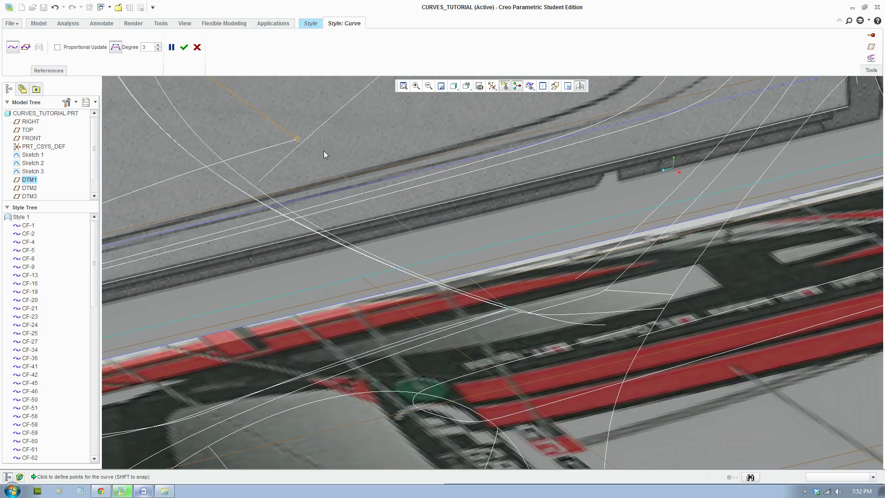
scroll(303, 149, down, 4)
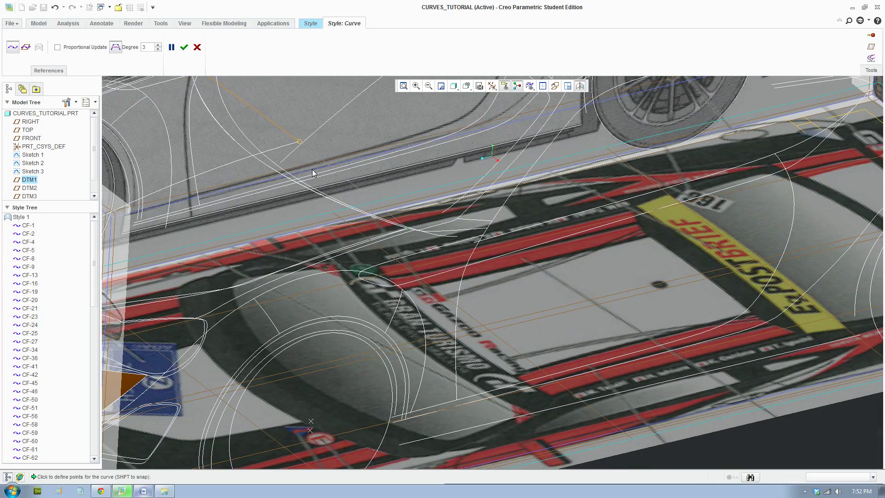
shift+middle_drag(329, 193, 397, 279)
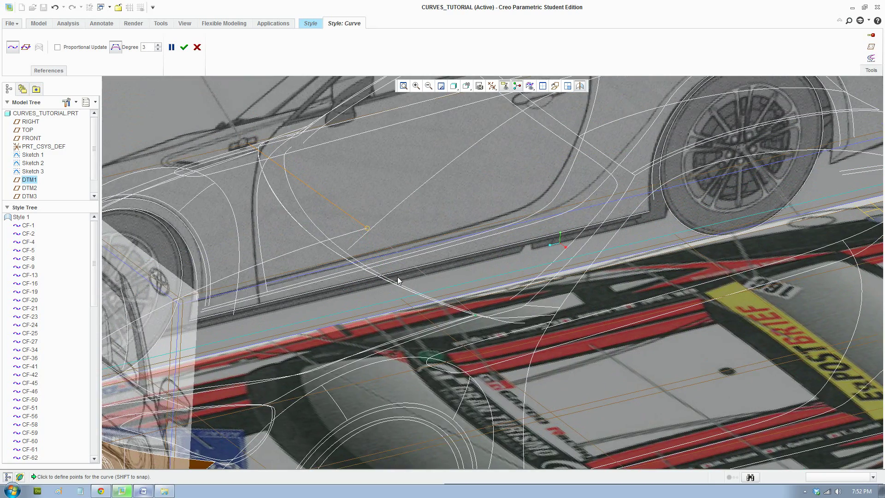
click(184, 47)
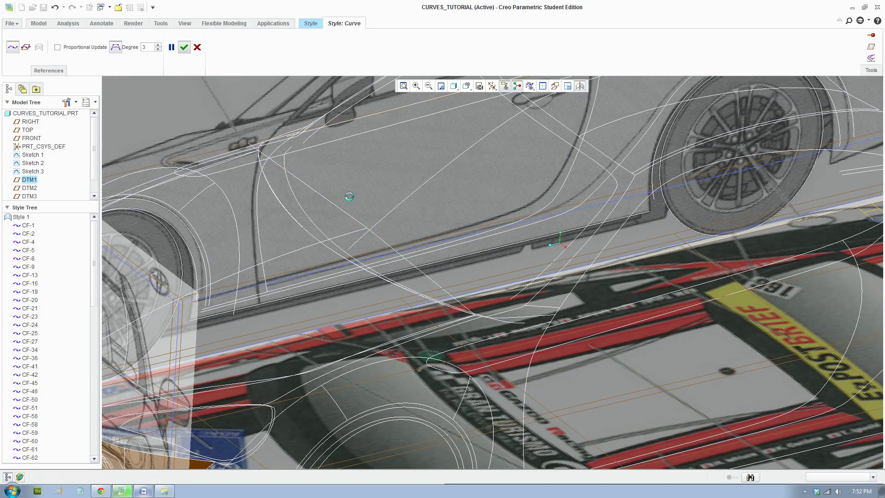
Edit the new rear hood curve and re-snap its outer endpoint where the hood's side curves meet.
middle_drag(396, 291, 349, 259)
click(121, 38)
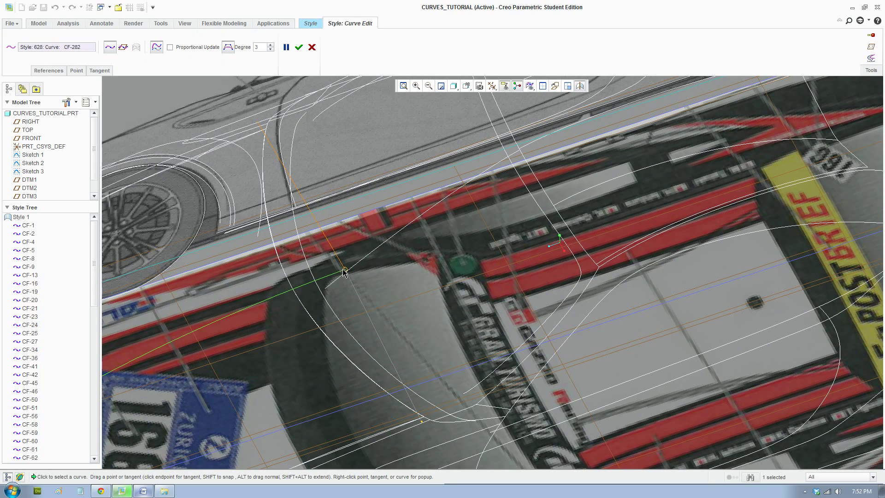
drag(328, 276, 345, 270)
scroll(441, 365, down, 2)
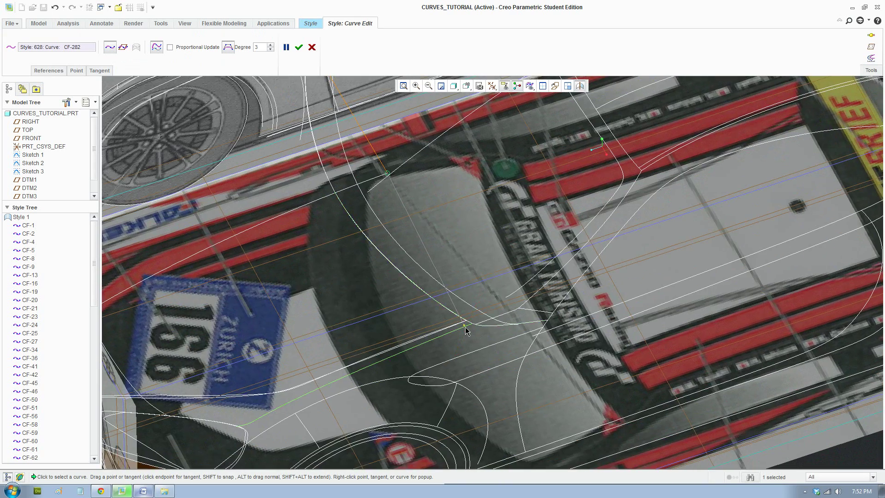
scroll(466, 332, up, 6)
shift+drag(464, 324, 486, 317)
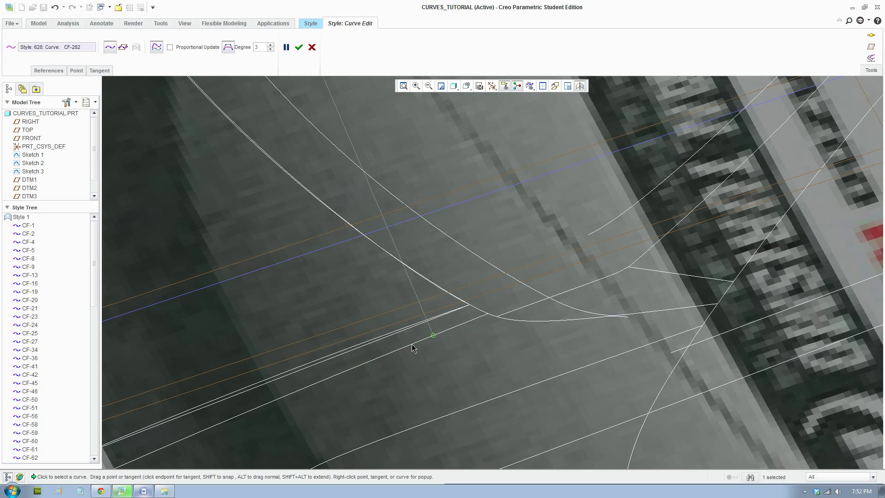
scroll(484, 316, down, 8)
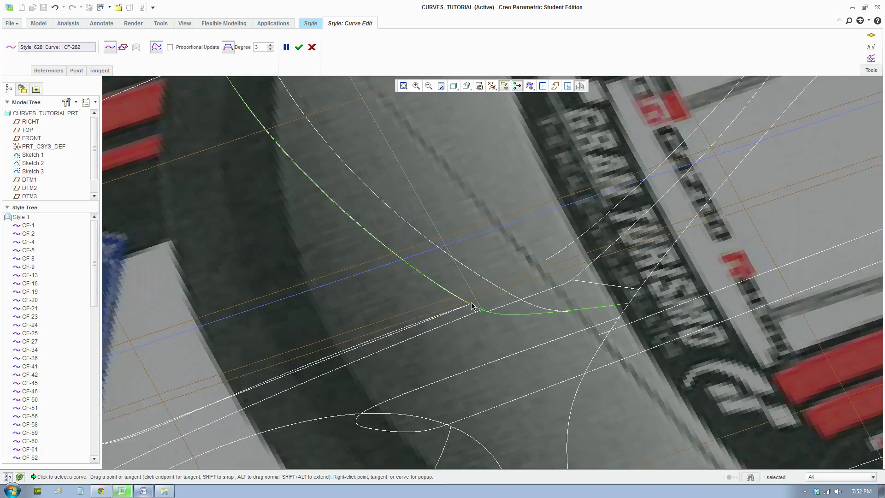
middle_drag(455, 285, 478, 274)
scroll(478, 273, up, 4)
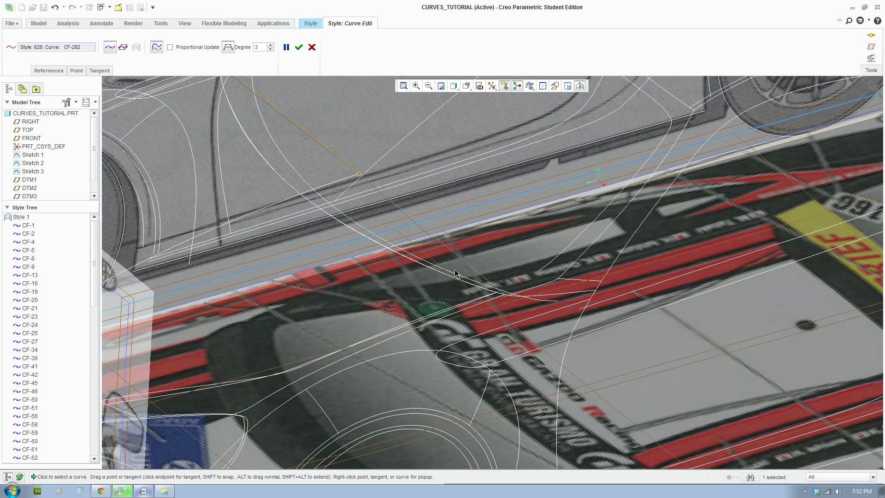
scroll(479, 249, up, 3)
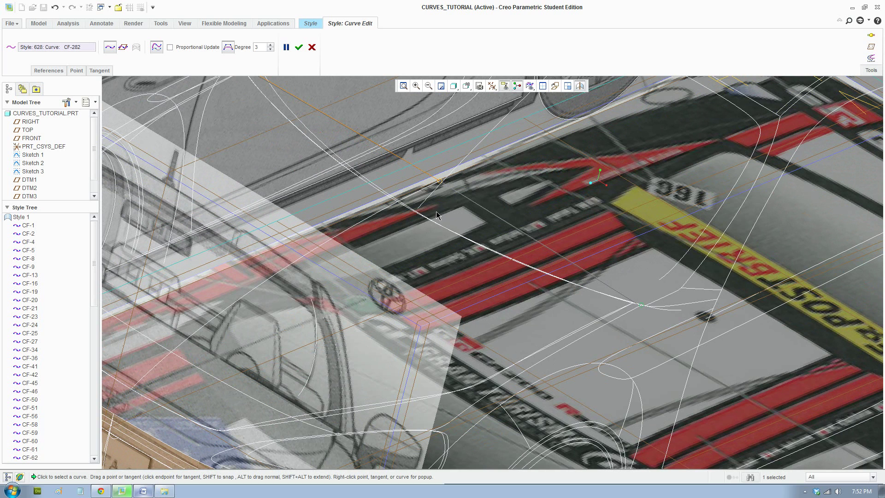
click(300, 47)
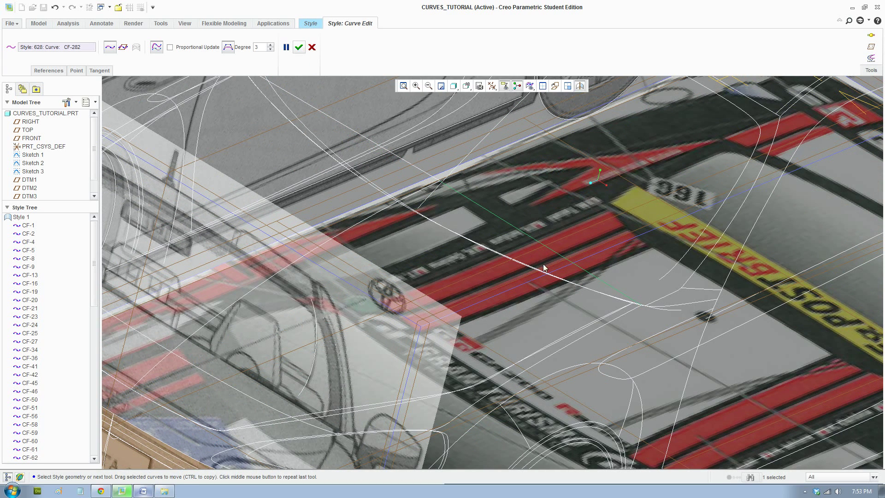
Switch to the four-view layout, frame the rear hood curve in the front view, and hide the model tree.
middle_drag(559, 267, 546, 252)
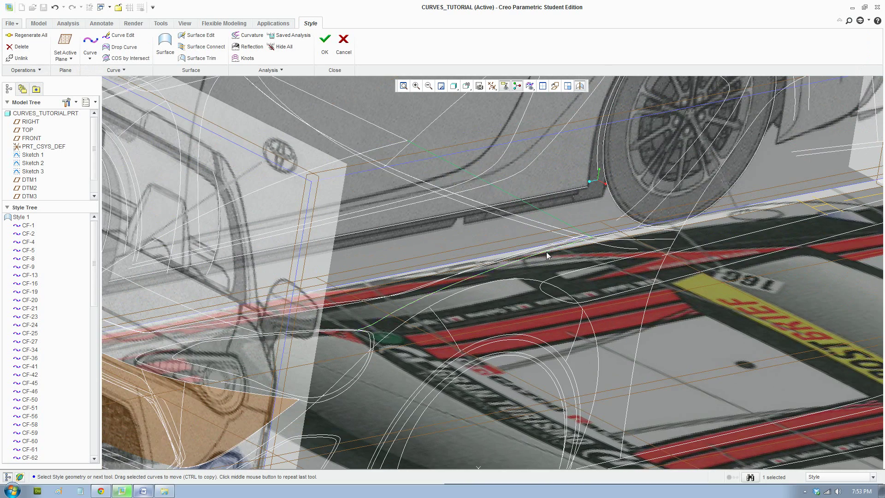
click(542, 87)
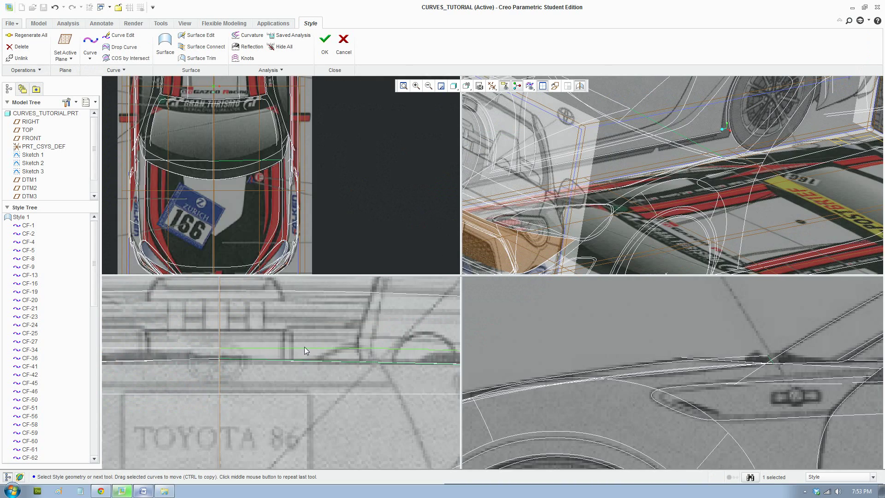
scroll(306, 357, down, 3)
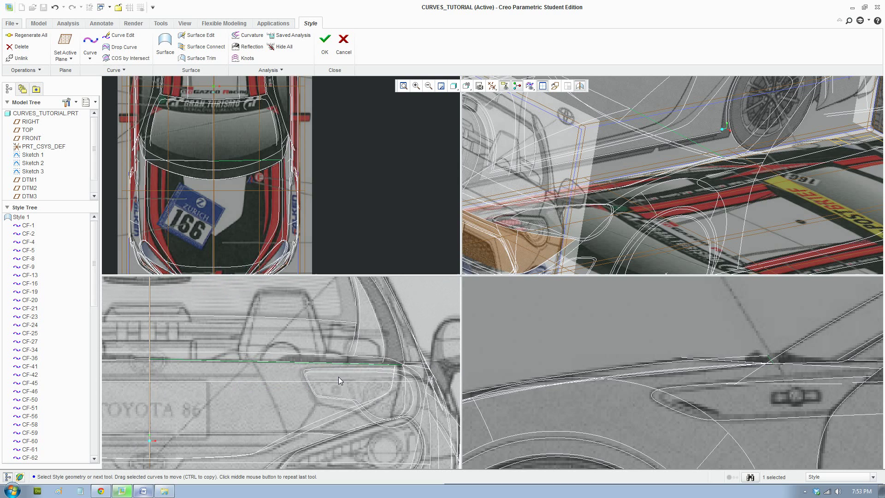
scroll(280, 369, down, 1)
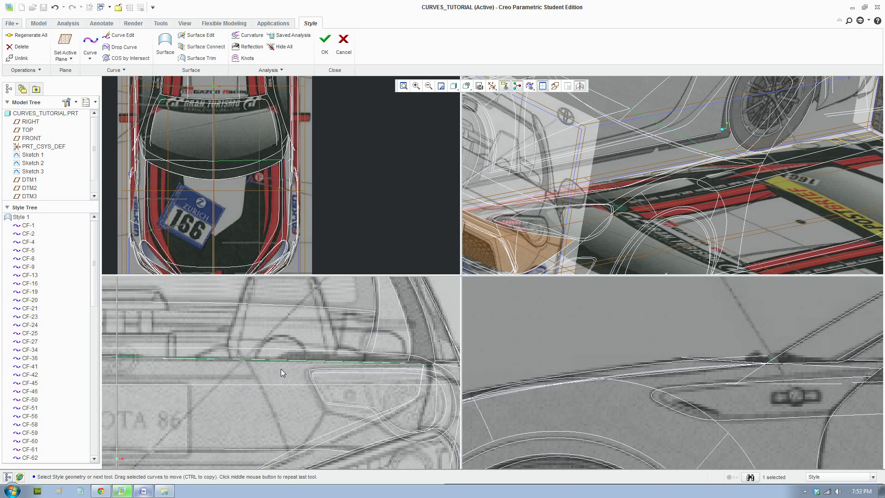
shift+middle_drag(286, 363, 298, 350)
click(7, 477)
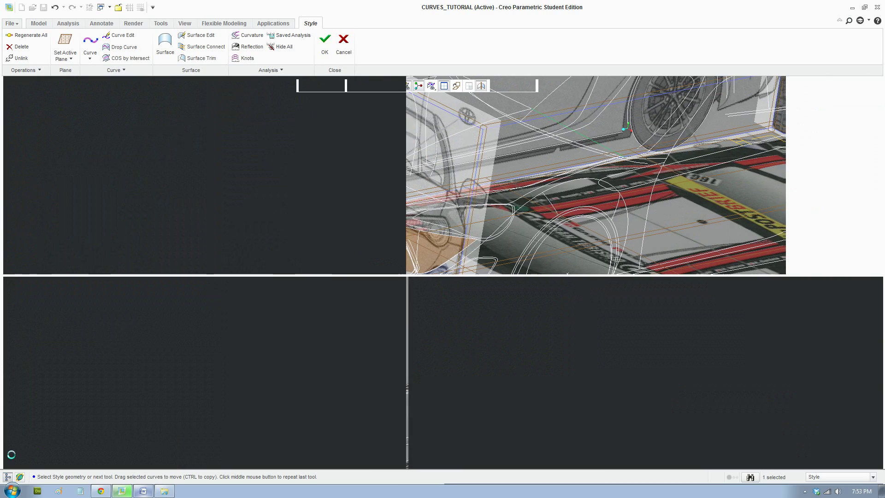
Edit the rear hood curve by adding midpoints along it and deleting the central one.
click(127, 35)
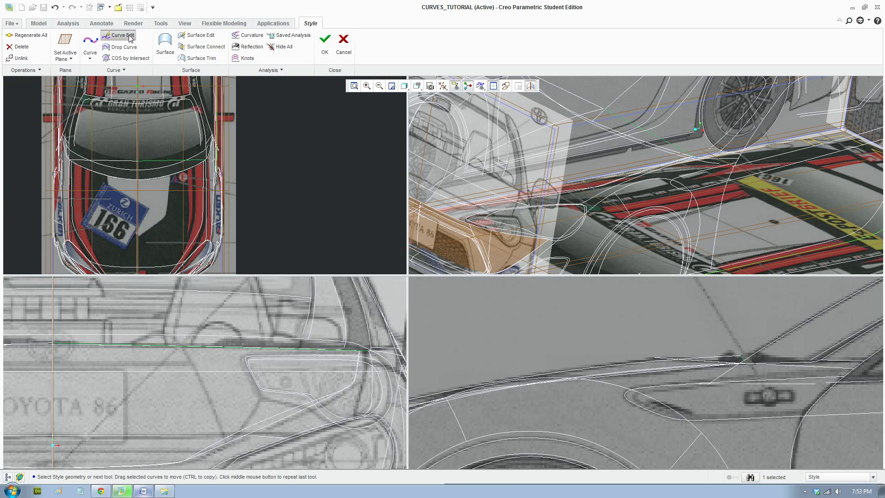
click(208, 346)
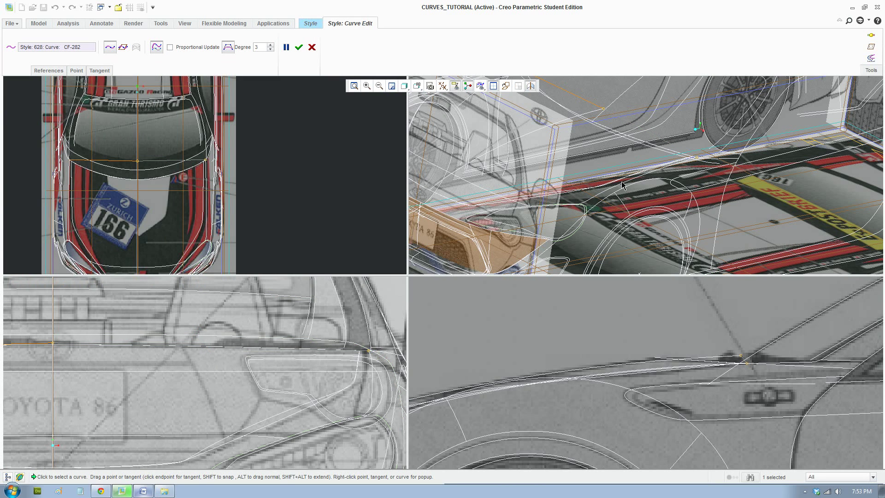
right_click(655, 135)
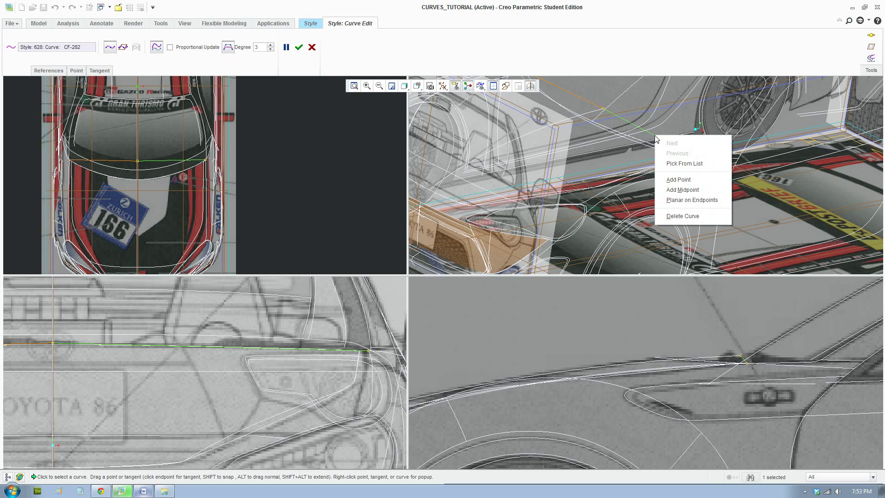
click(682, 190)
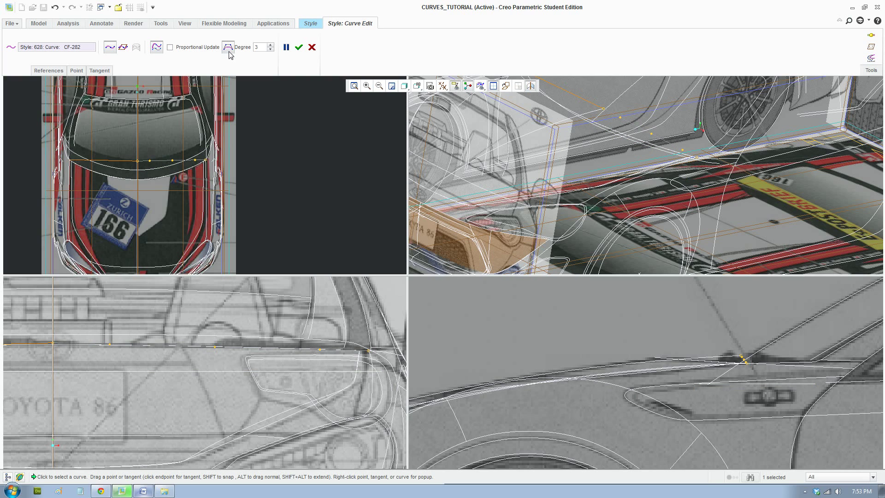
right_click(217, 351)
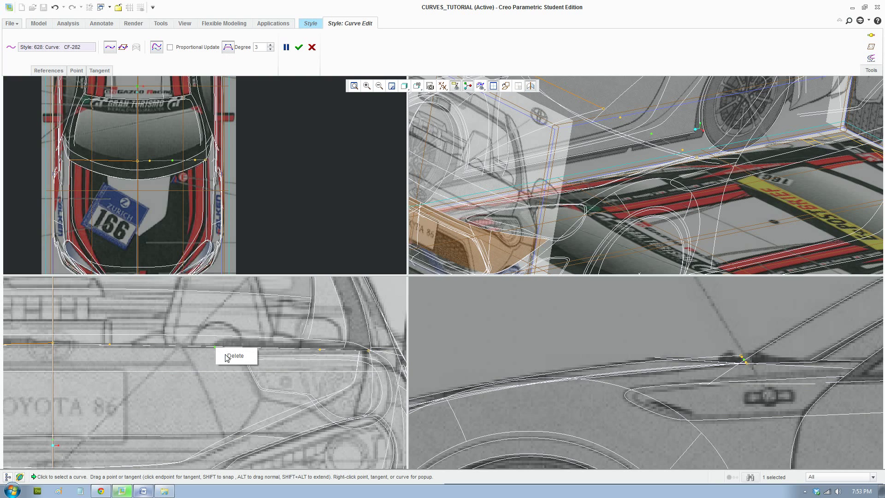
click(228, 356)
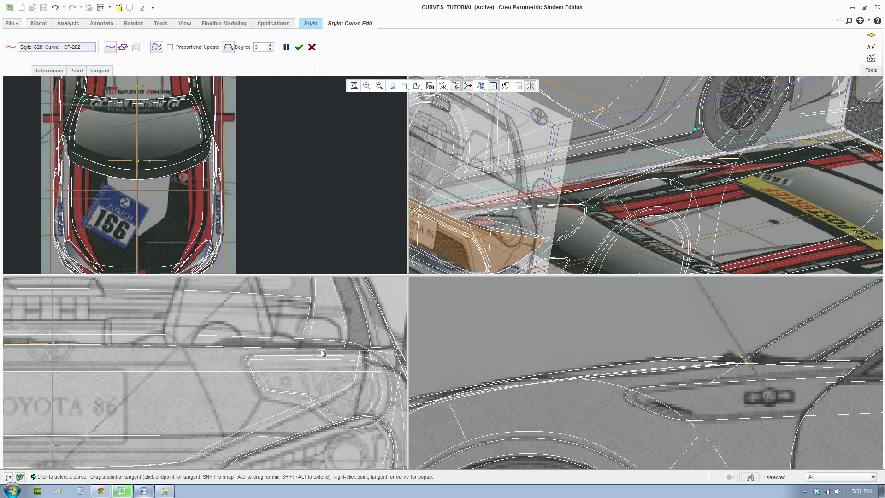
Move the curve's outer interior point inward in the front view, following the hood line on the blueprint.
drag(321, 353, 286, 348)
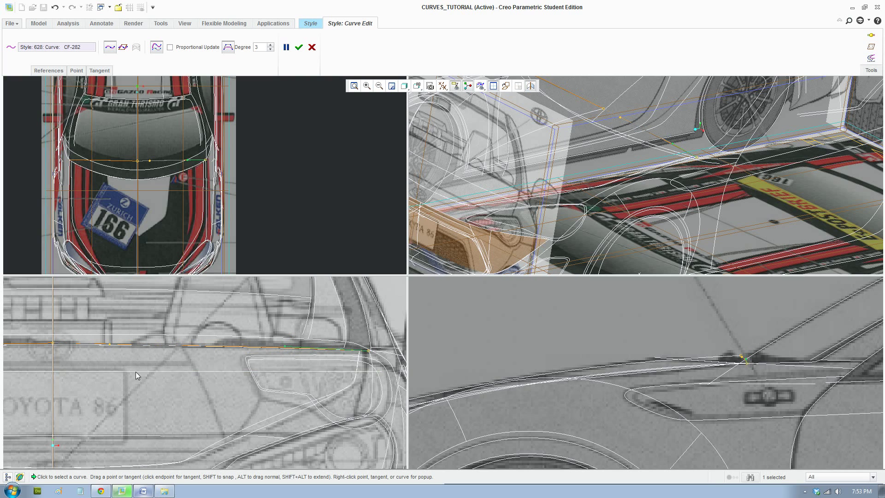
shift+middle_drag(143, 371, 212, 367)
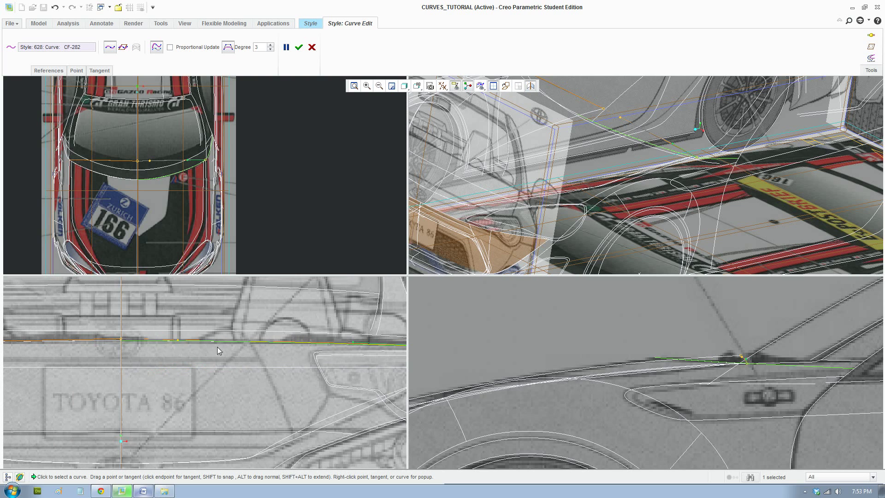
scroll(598, 141, up, 1)
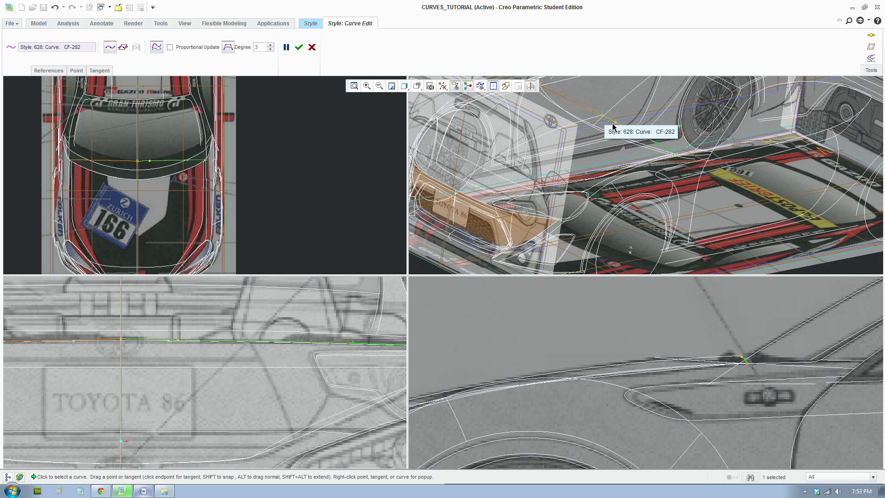
middle_drag(629, 138, 614, 126)
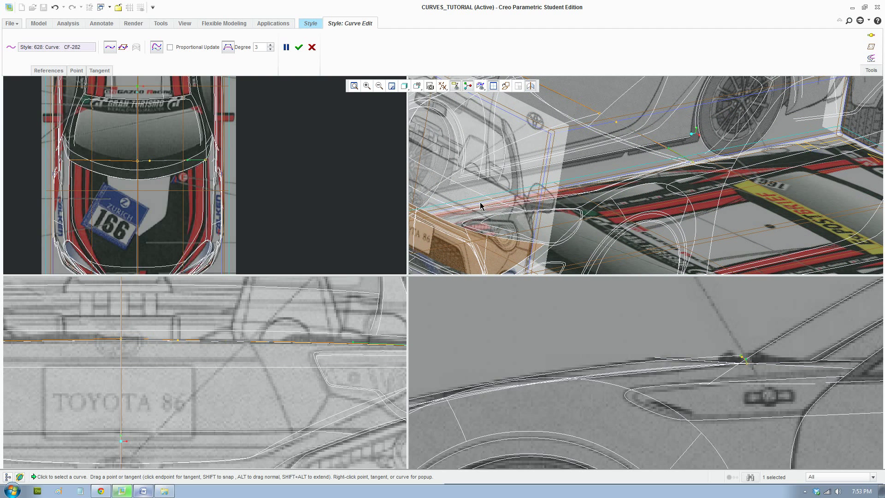
Constrain the tangent at the centreline end of the rear hood curve to Vertical.
click(178, 341)
mouse_move(182, 340)
mouse_down()
mouse_move(184, 355)
mouse_move(191, 348)
mouse_up()
click(76, 70)
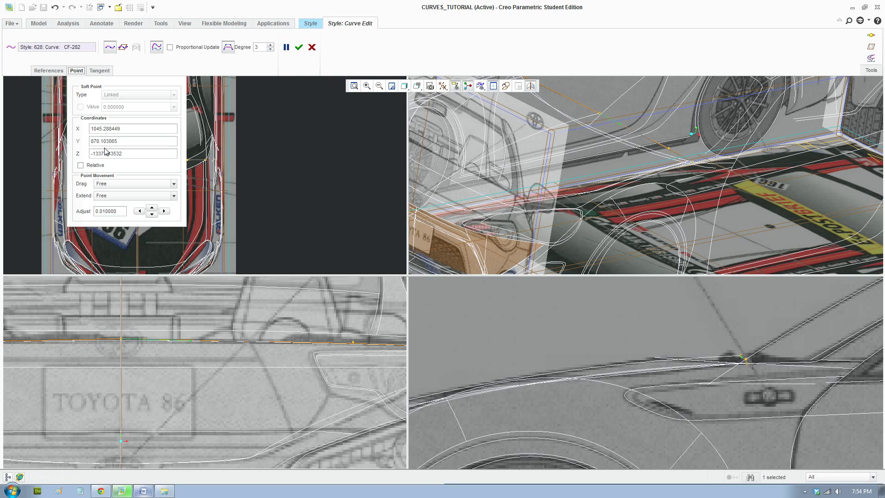
click(101, 70)
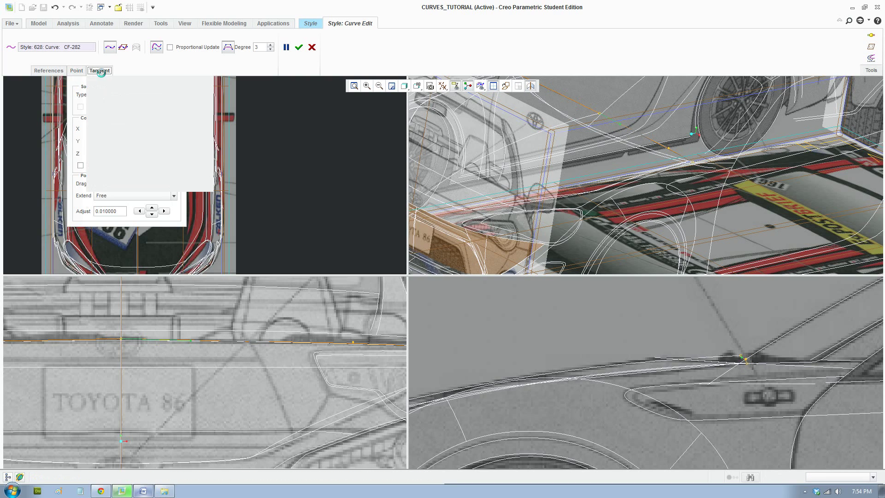
click(153, 97)
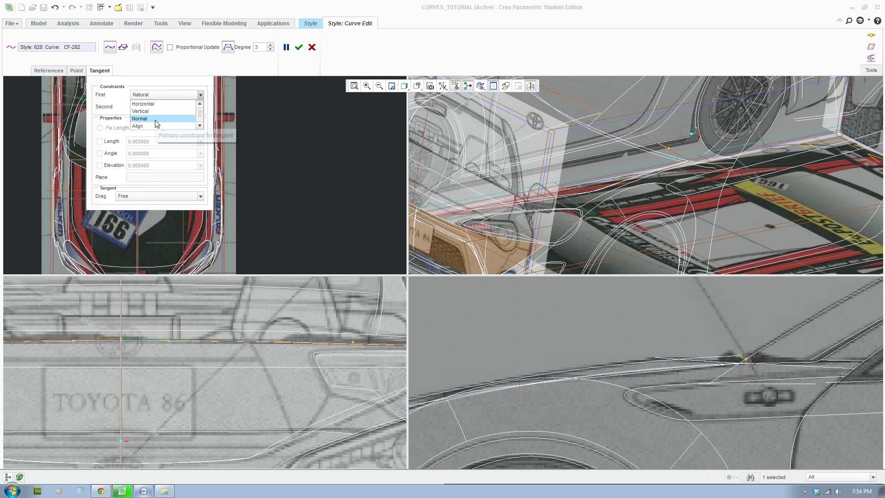
click(153, 112)
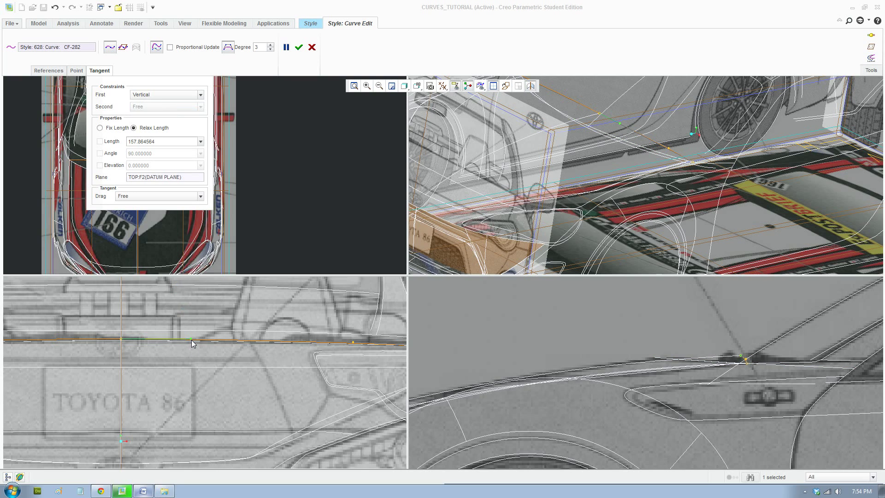
Adjust the centreline tangent's length to about 170.38 in the front view and accept the curve edit.
drag(193, 344, 221, 342)
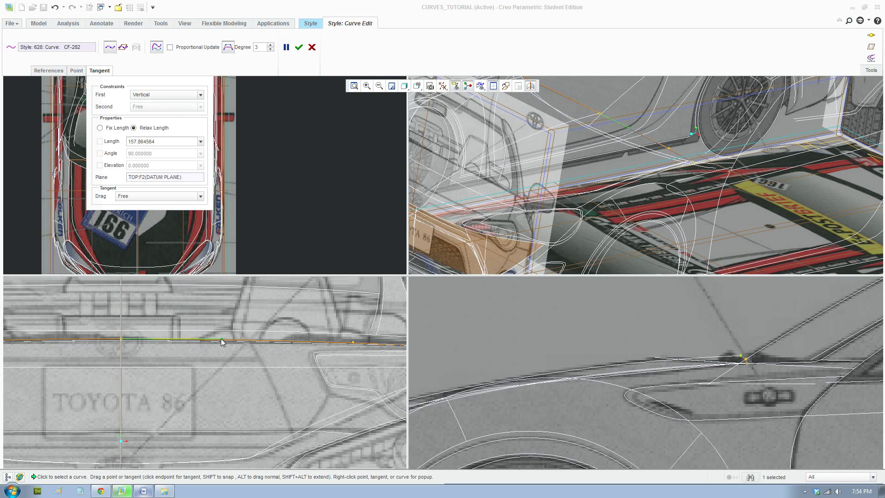
key(ctrl+z)
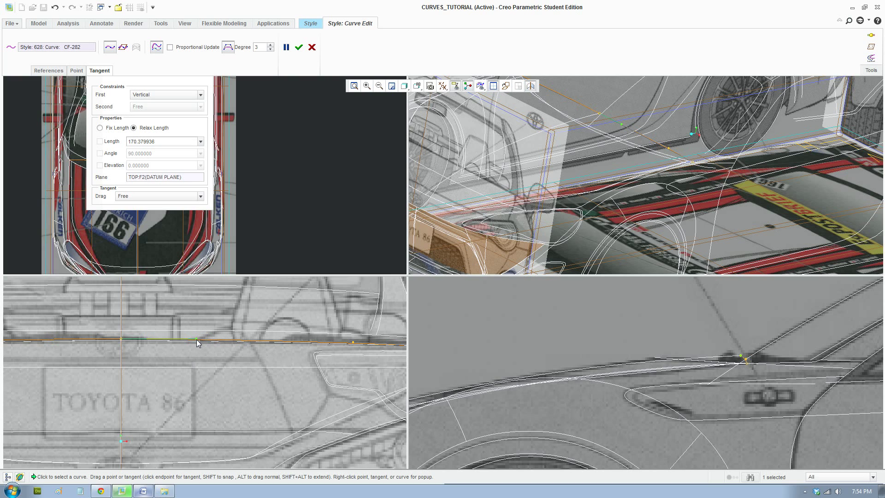
scroll(298, 340, up, 1)
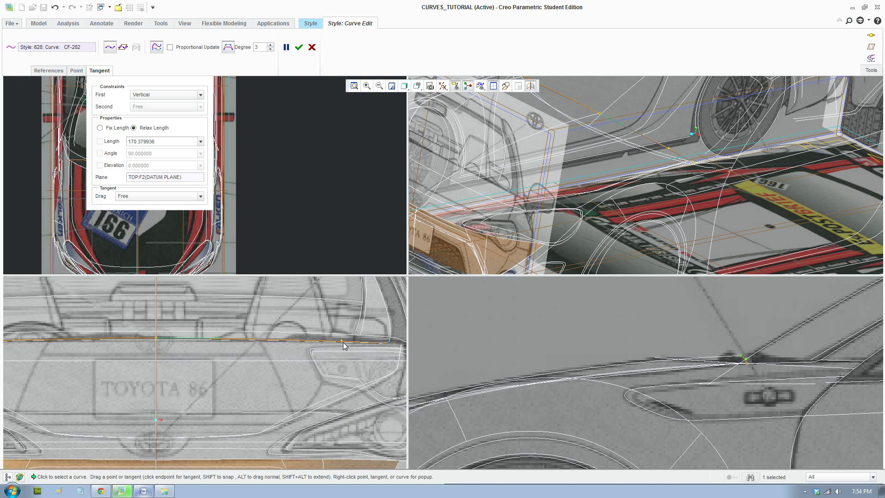
scroll(337, 355, up, 1)
scroll(318, 357, down, 3)
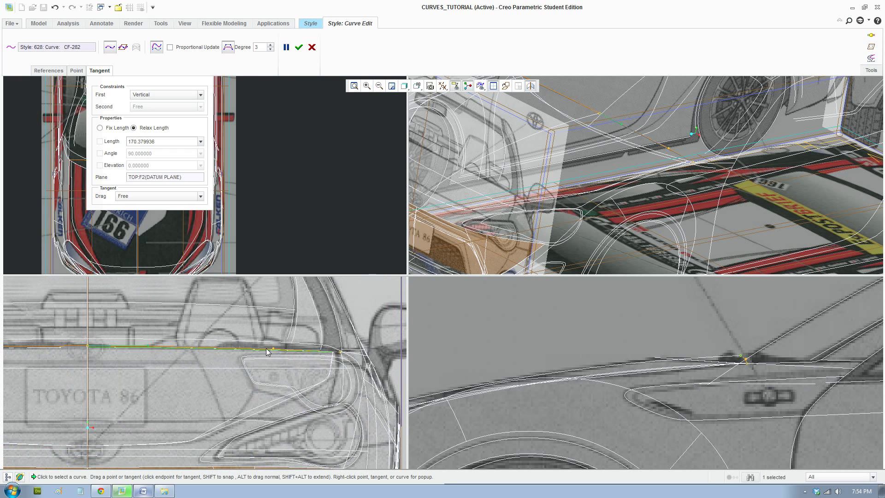
click(298, 47)
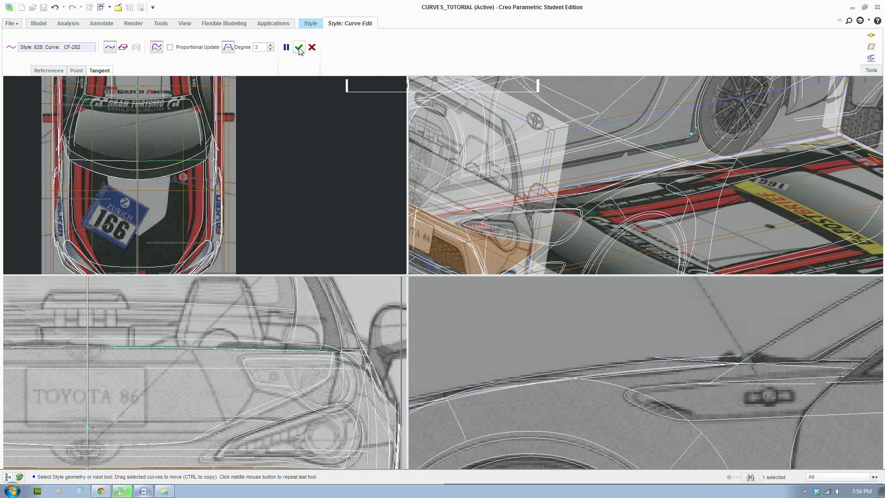
Create the hood surface with the lengthwise centre curve as primary chain and the rear hood curve as cross chain.
middle_drag(607, 167, 581, 184)
click(166, 43)
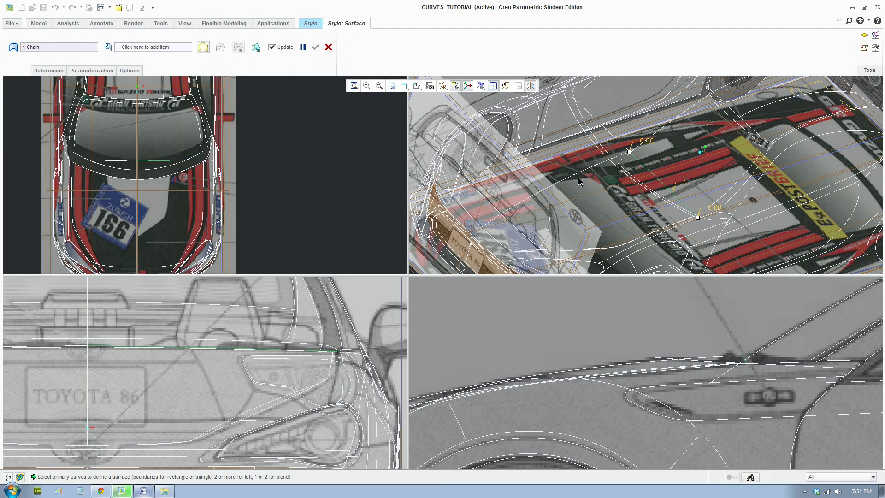
ctrl+click(645, 170)
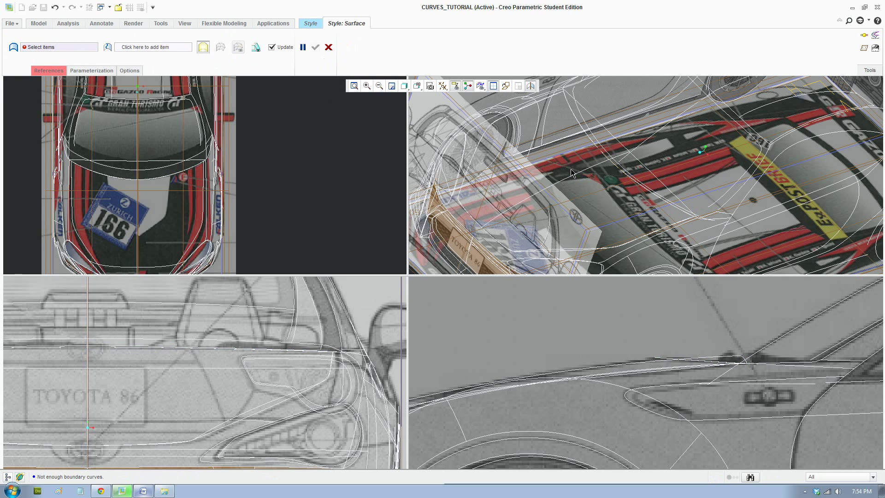
click(573, 174)
click(108, 48)
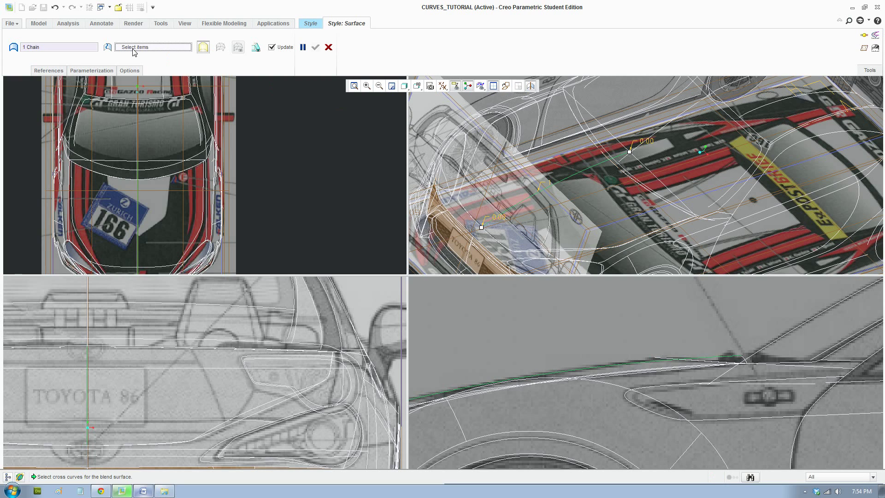
click(650, 174)
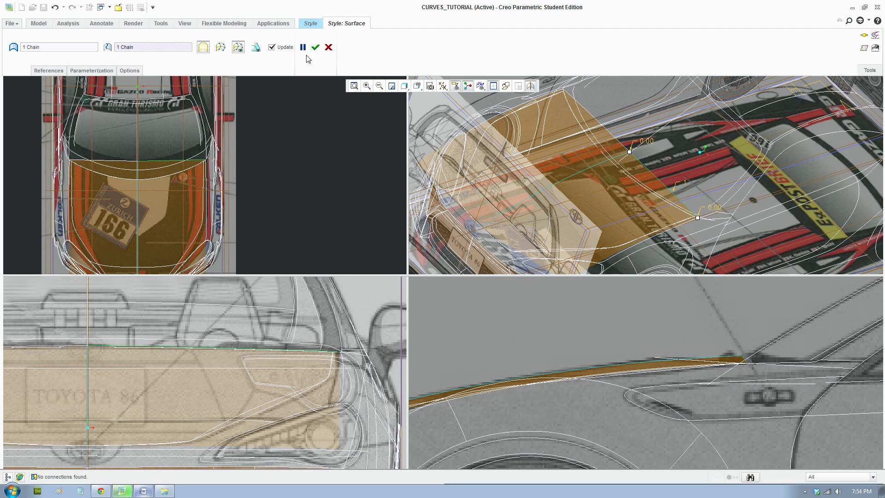
click(315, 47)
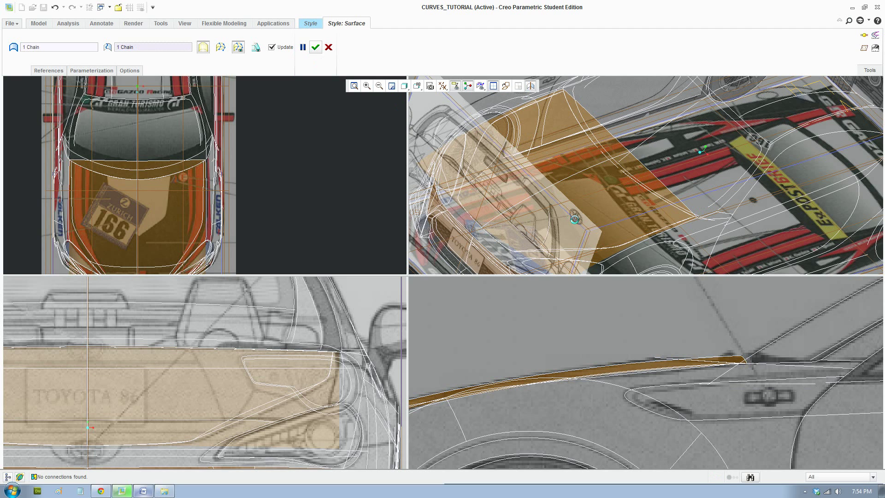
Examine the hood surface's rear edge, check the tutorial outline in the Word document, and return to the Creo model.
mouse_move(617, 203)
middle_down()
mouse_move(647, 186)
mouse_move(563, 189)
mouse_move(569, 184)
middle_up()
middle_click(630, 134)
scroll(558, 188, down, 2)
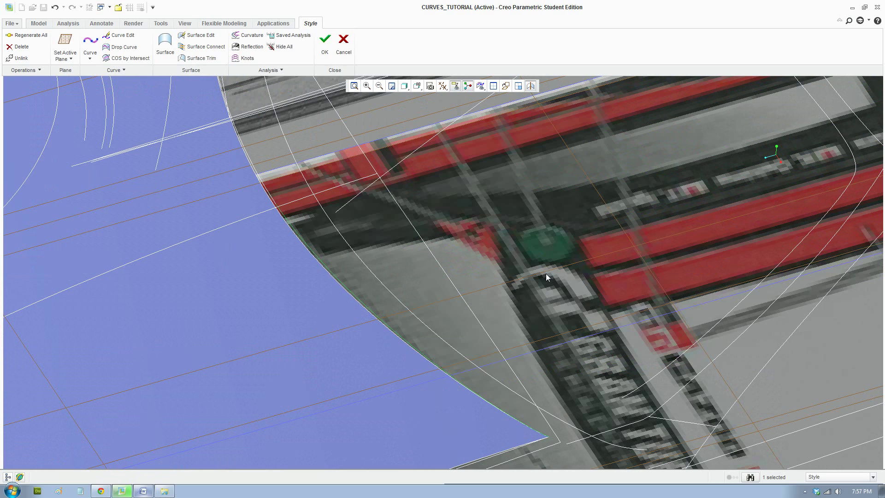
click(146, 491)
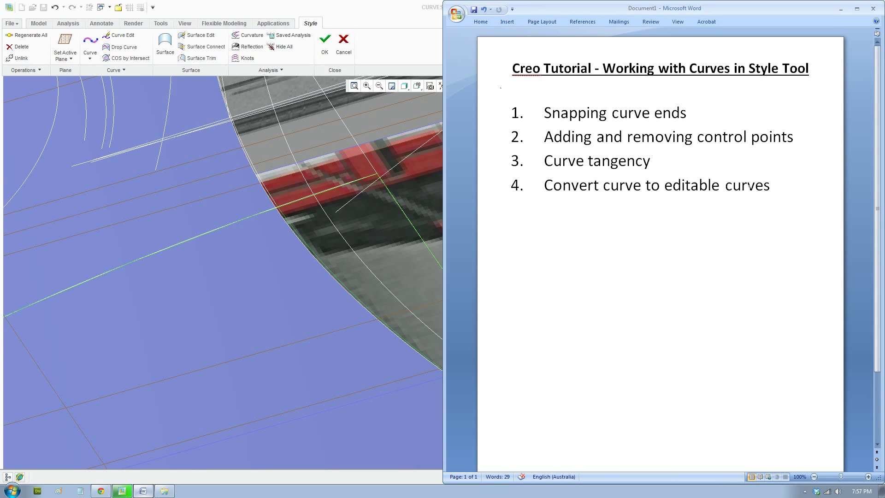
click(389, 68)
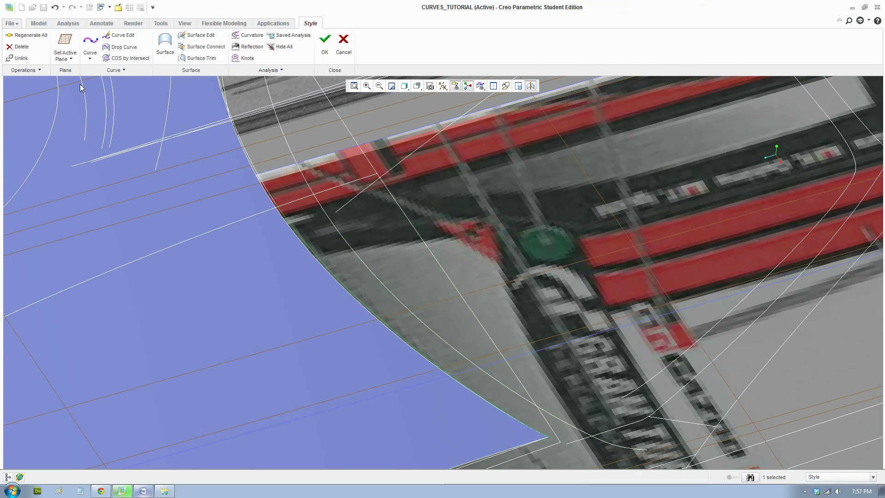
Offset the rear hood curve by 30, using the TOP datum plane as the direction reference.
click(123, 70)
click(99, 81)
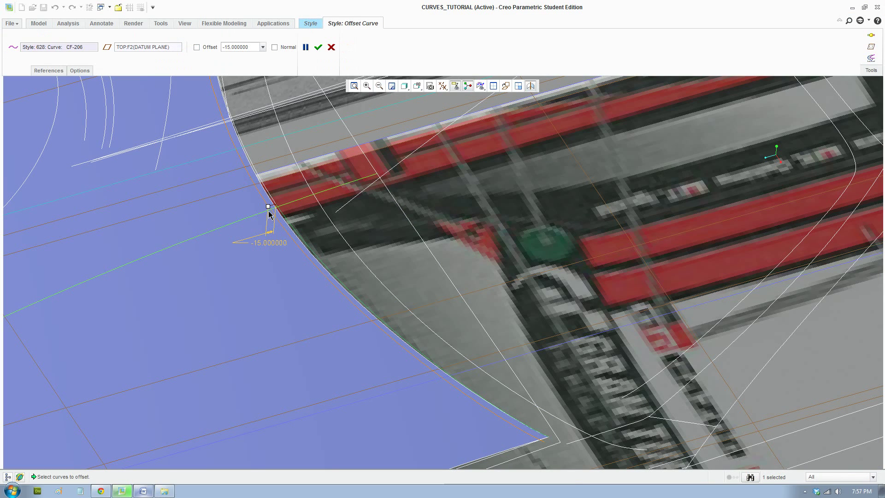
double_click(222, 45)
text(30)
key(Return)
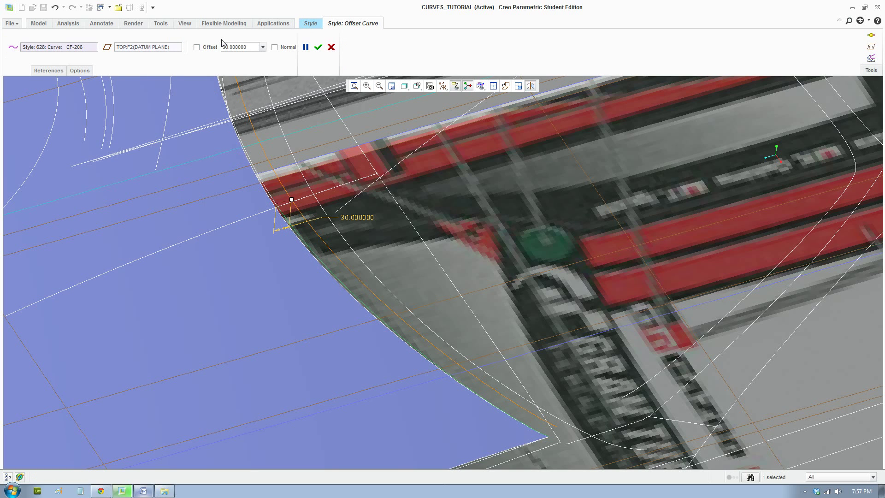
click(318, 47)
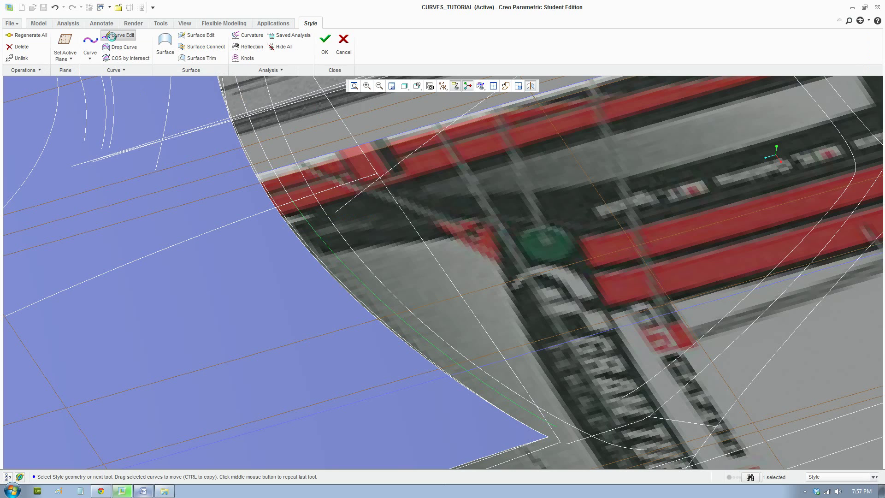
Try to edit the offset curve with Curve Edit.
click(119, 35)
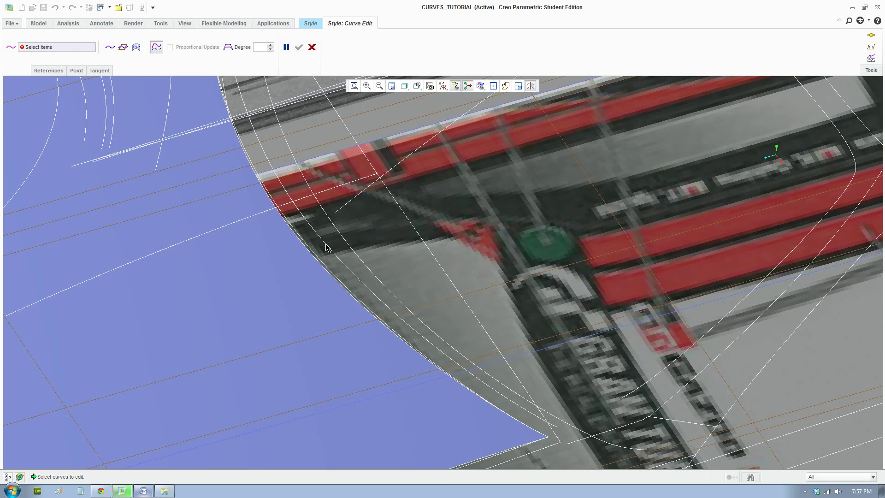
click(316, 229)
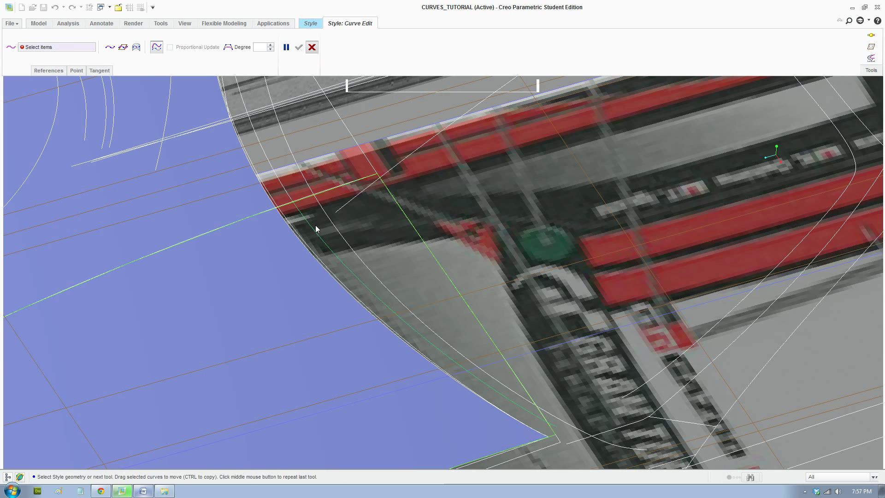
middle_click(317, 231)
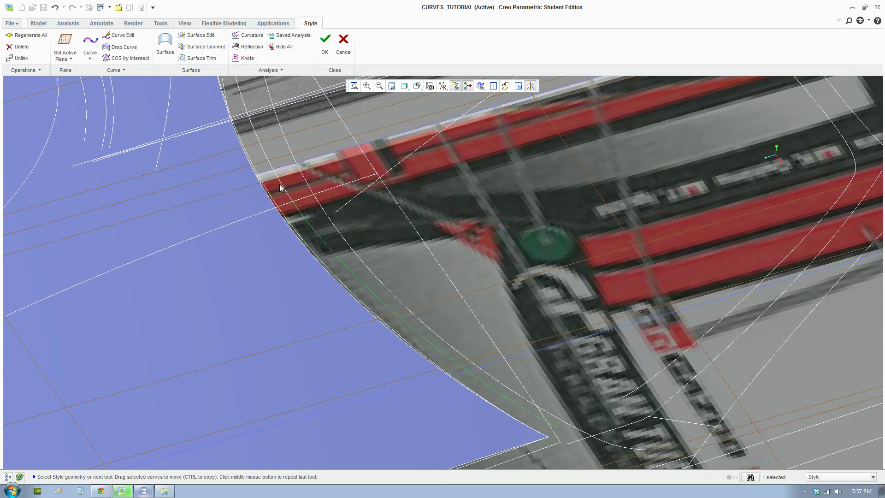
Convert the offset curve to a free curve and confirm the conversion.
click(118, 70)
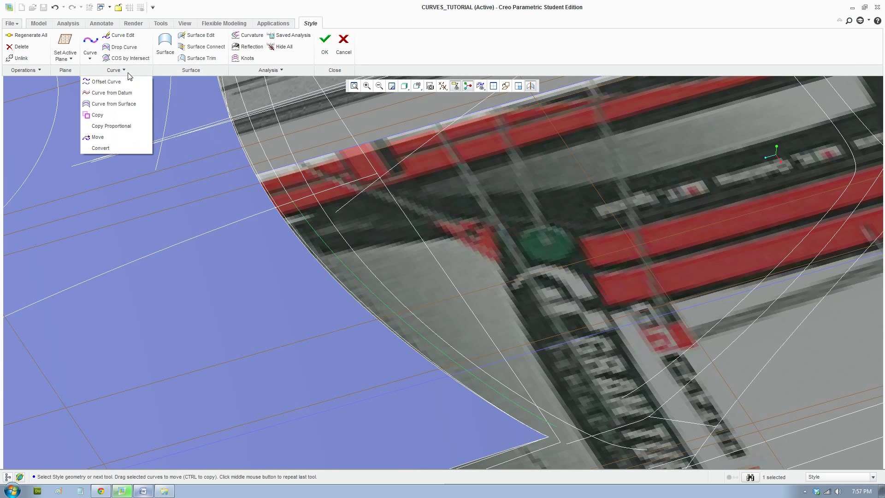
click(122, 148)
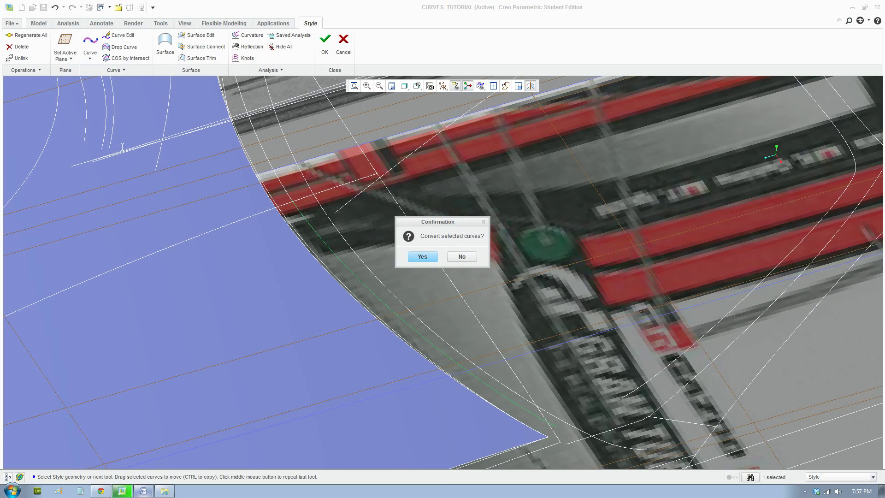
click(416, 254)
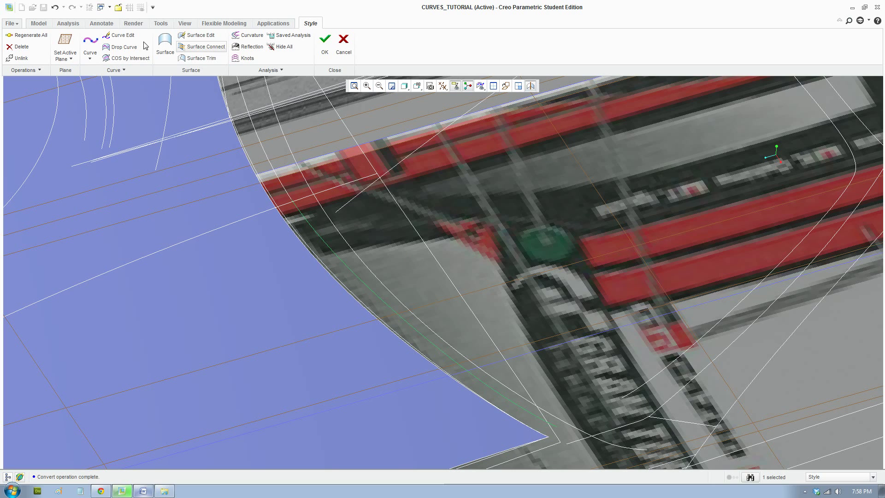
Edit the converted curve, switch it to control-point editing, and accept the edit.
click(129, 40)
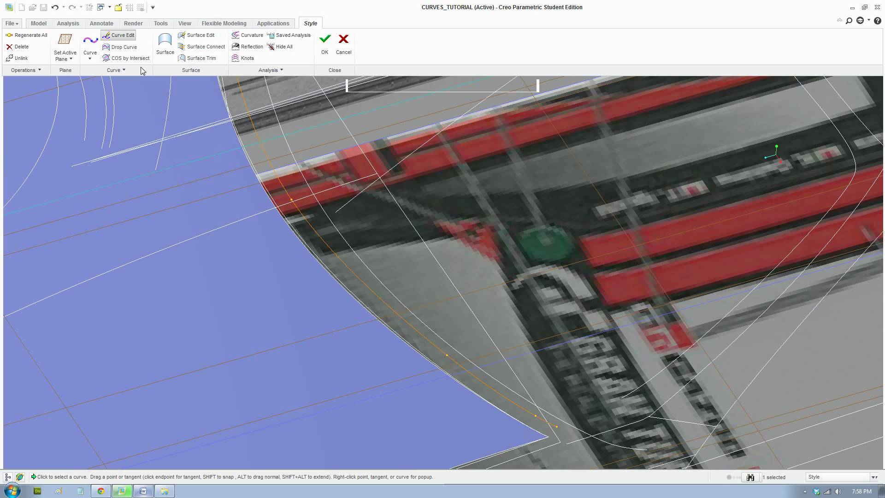
click(370, 273)
scroll(502, 364, up, 2)
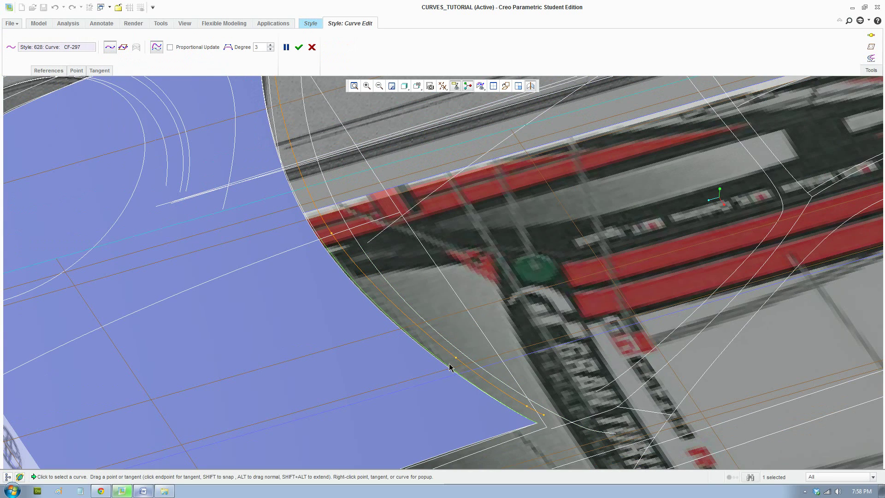
click(231, 48)
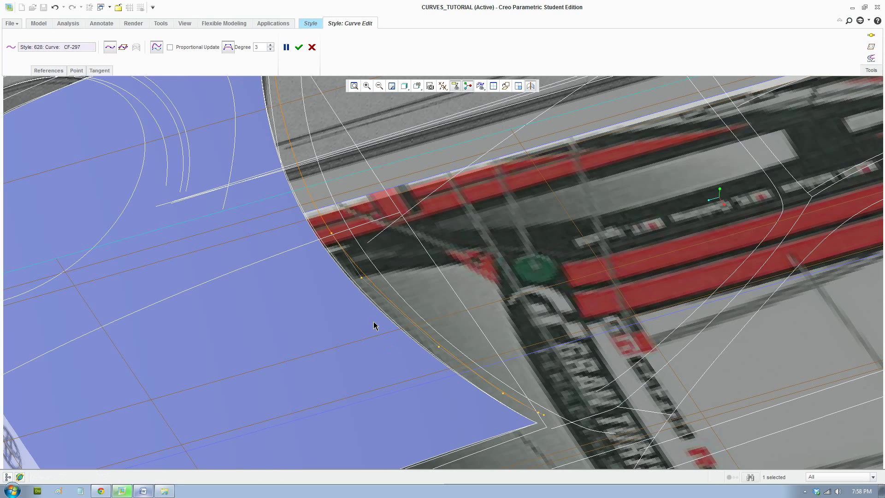
click(298, 47)
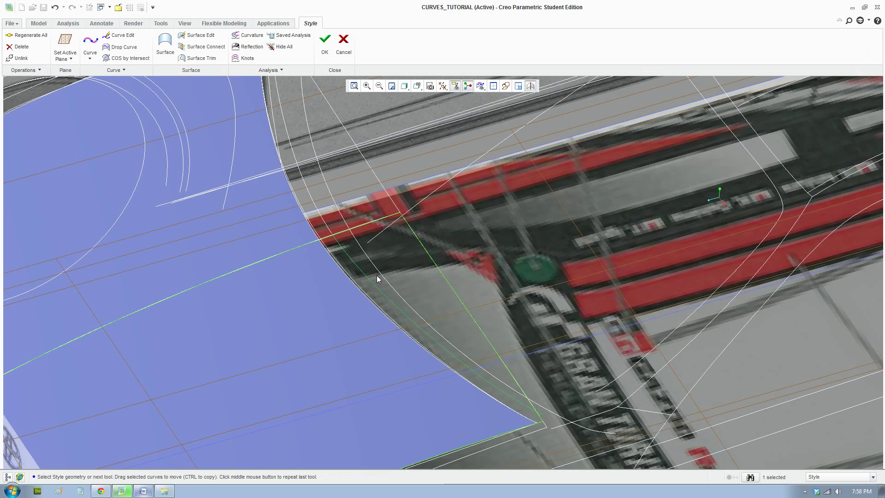
middle_drag(377, 275, 381, 295)
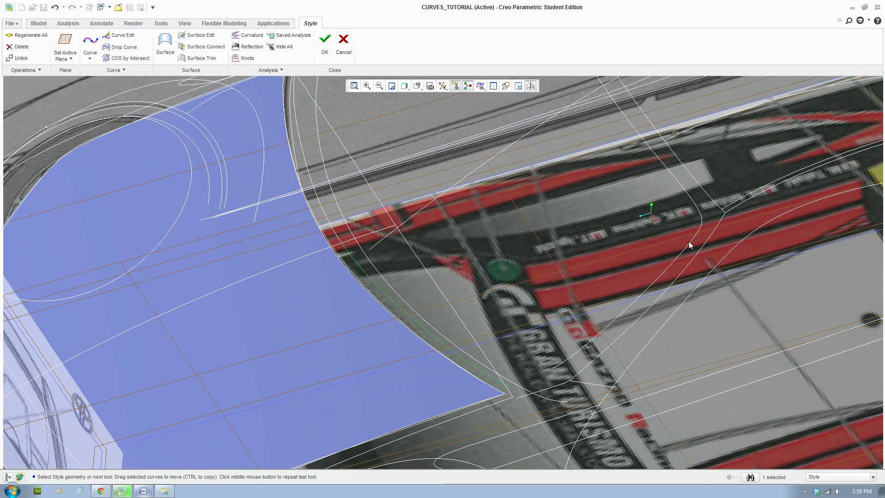
scroll(505, 317, down, 3)
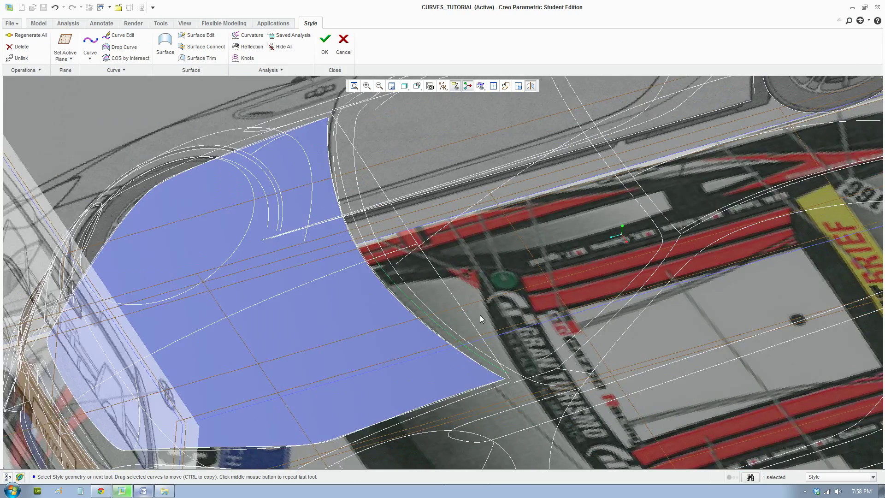
middle_drag(480, 315, 534, 334)
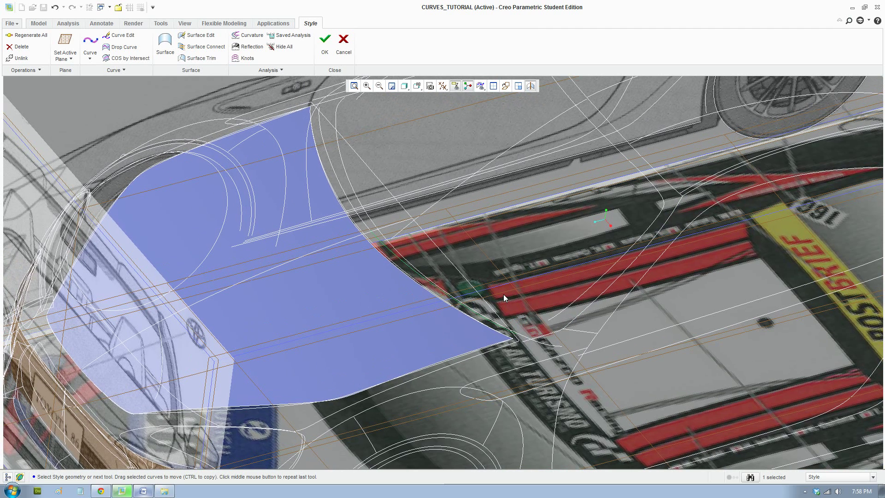